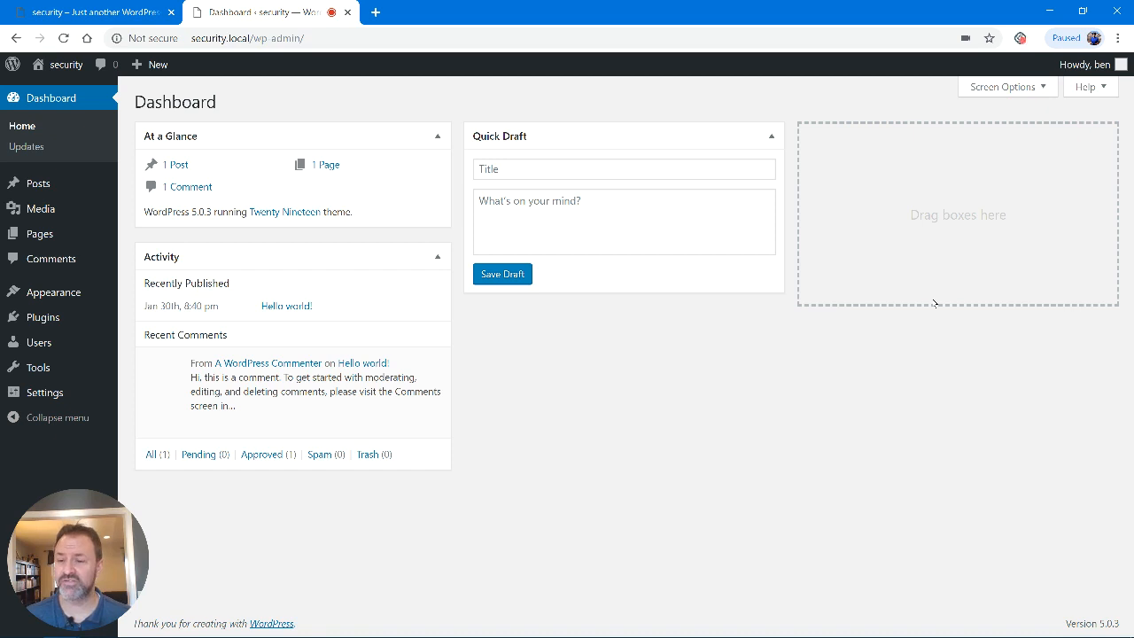
View the site's public front page and return to the WordPress admin dashboard
left_click(39, 11)
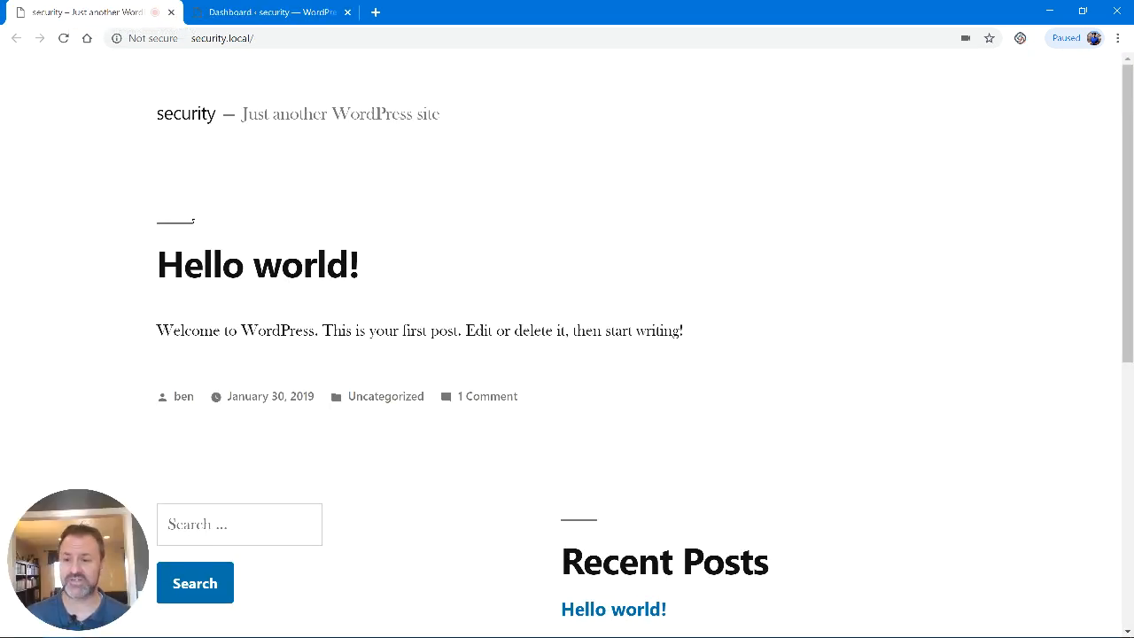
left_click(283, 11)
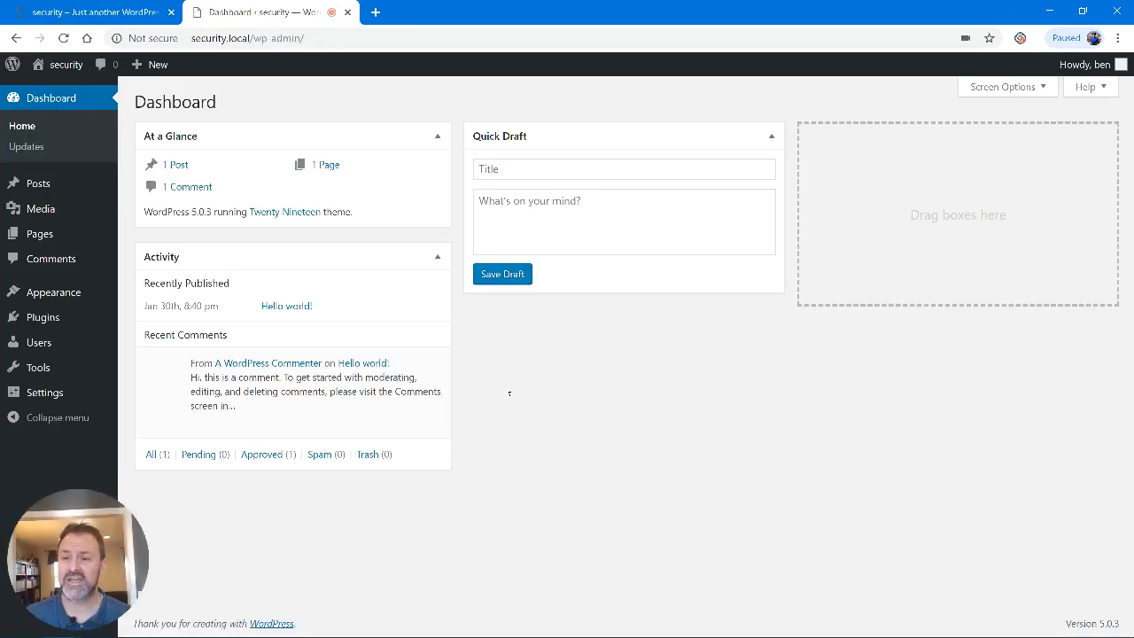
Search the plugin directory for "updraft", install and activate UpdraftPlus WordPress Backup Plugin, and dismiss its welcome message
mouse_move(62, 317)
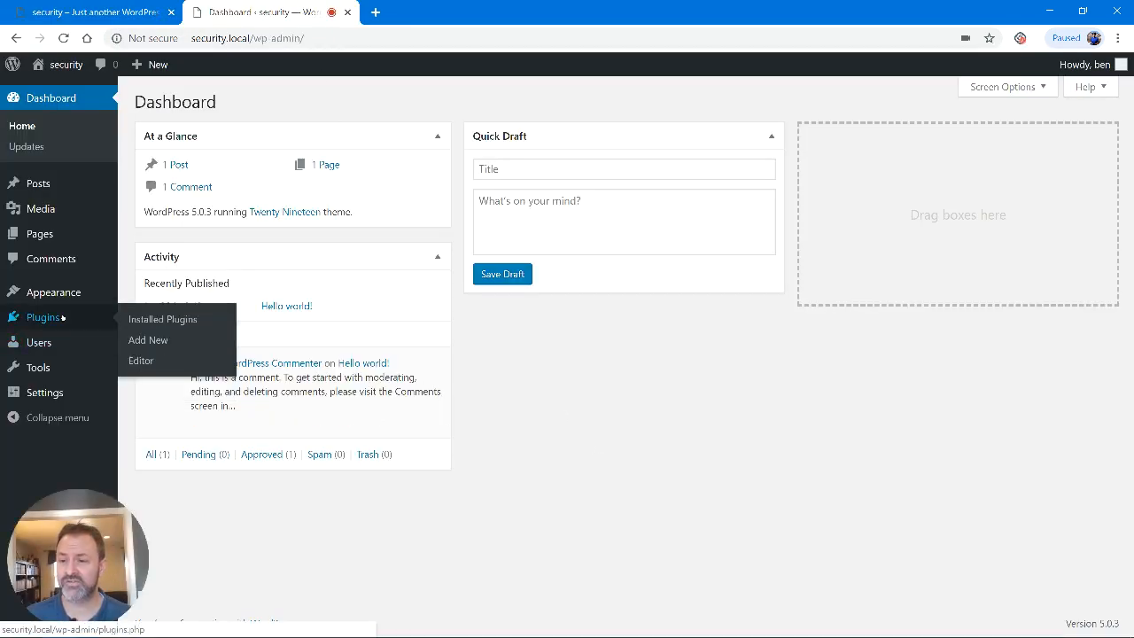
left_click(151, 342)
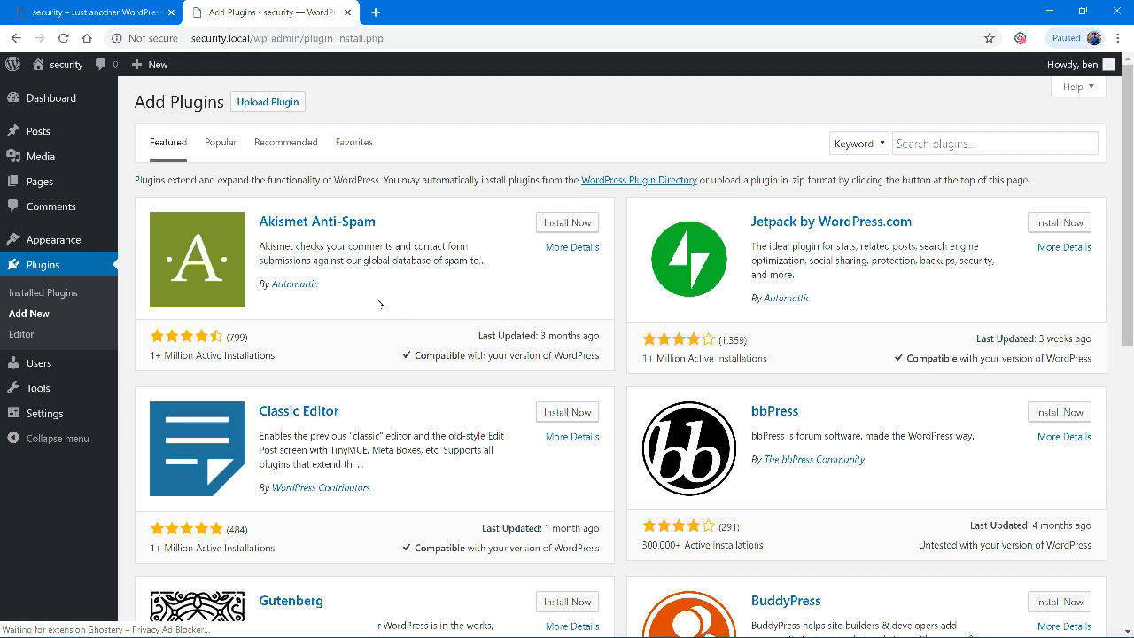
left_click(921, 146)
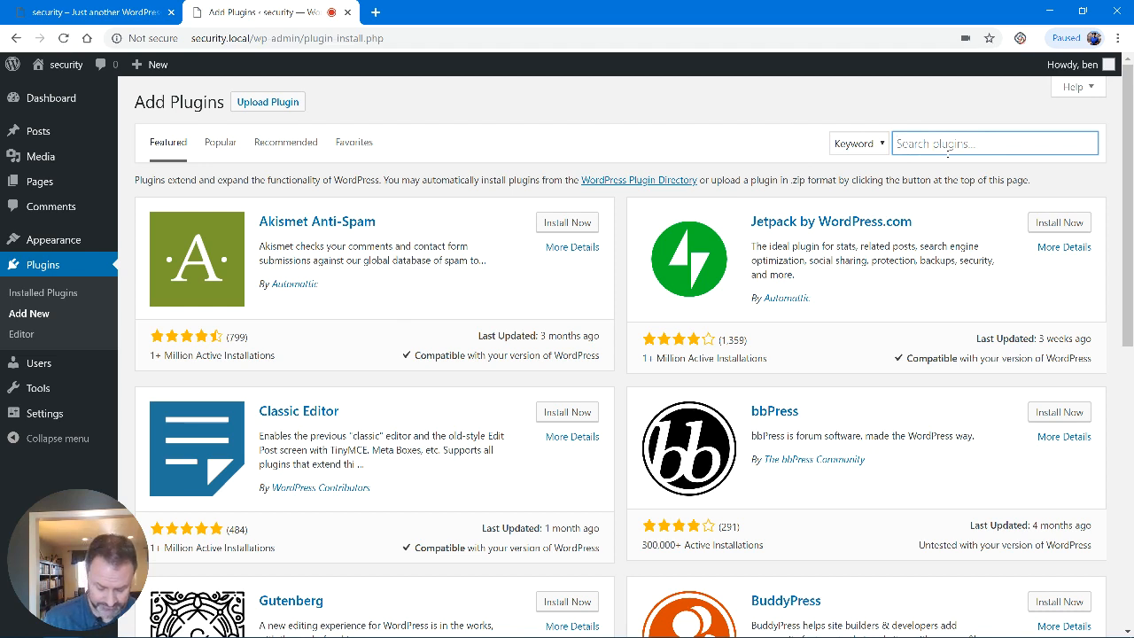
type("updraft")
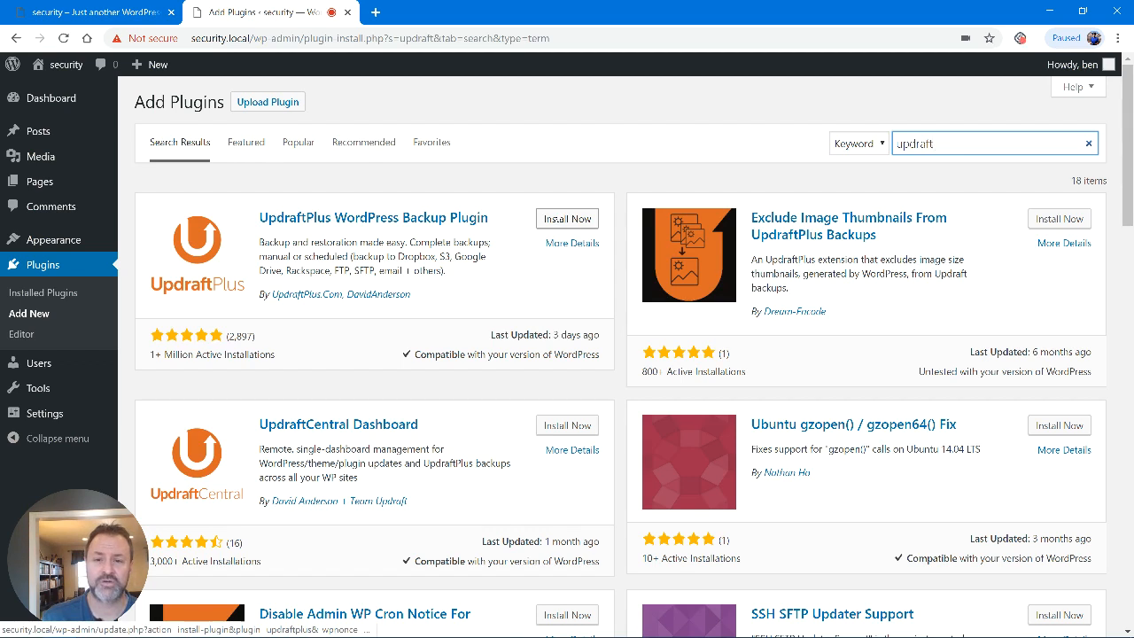
left_click(567, 219)
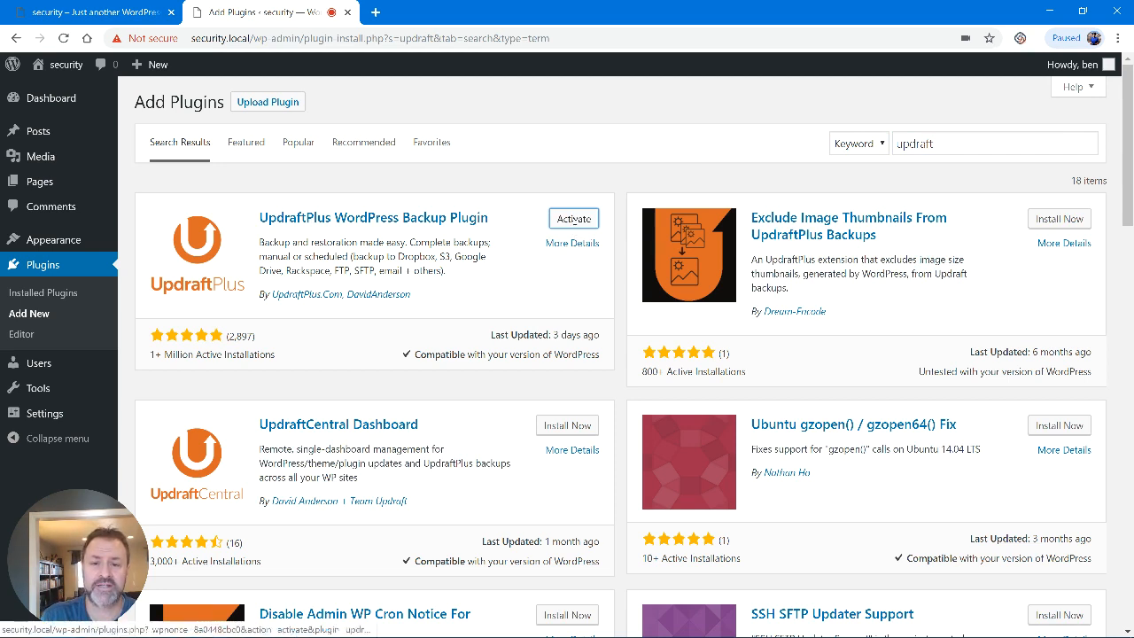
left_click(573, 219)
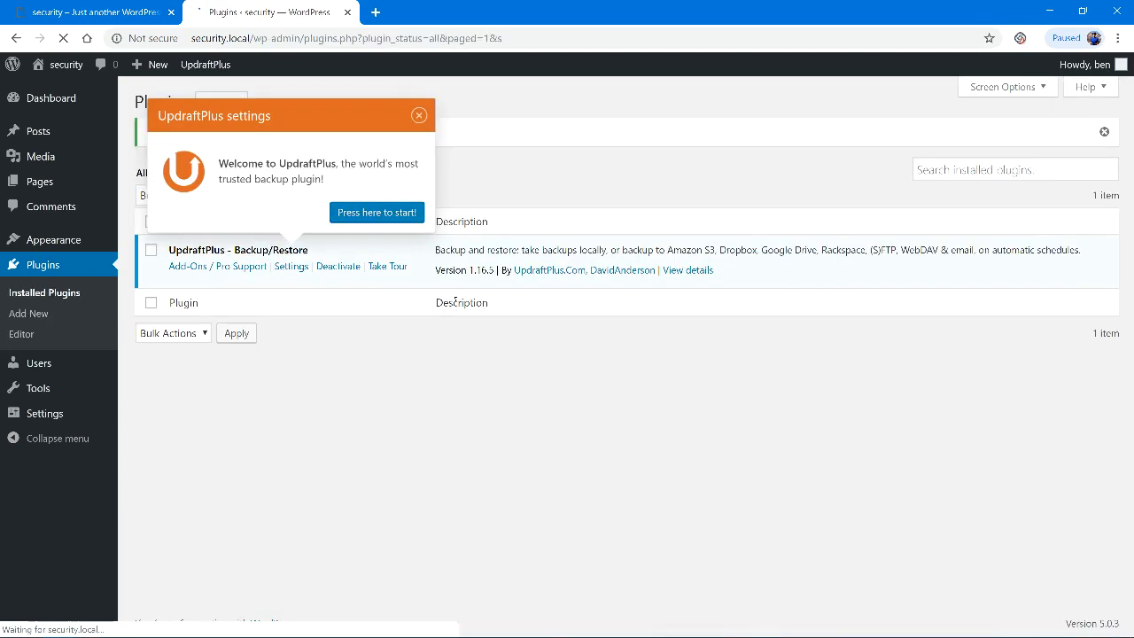
left_click(420, 118)
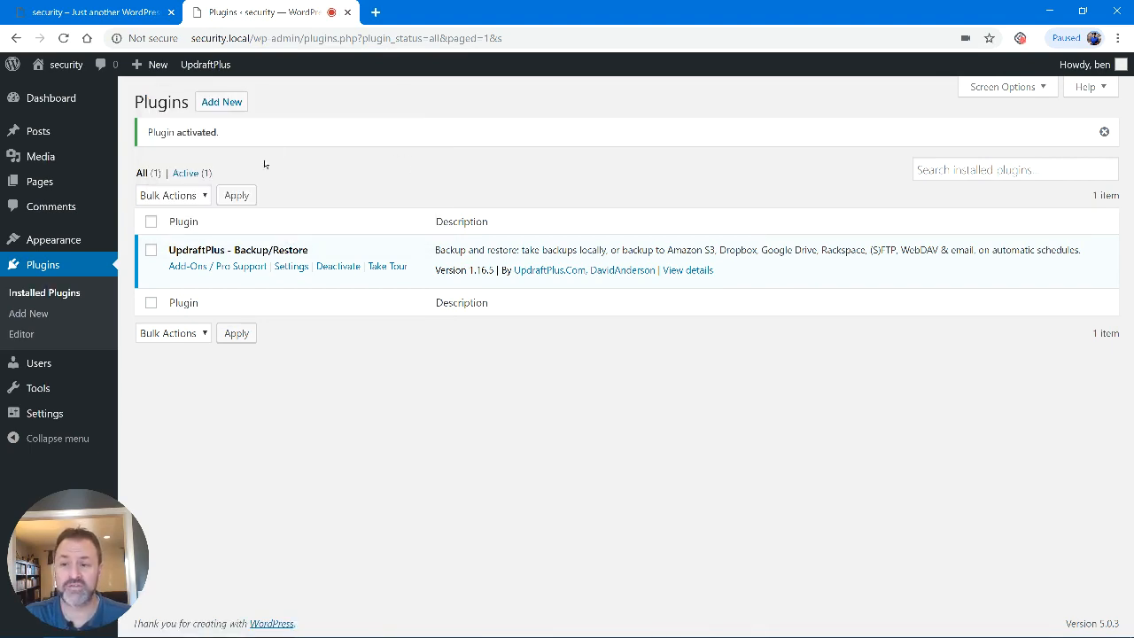
Add another plugin: search for "ithemes", and install and activate iThemes Security (formerly Better WP Security)
left_click(224, 102)
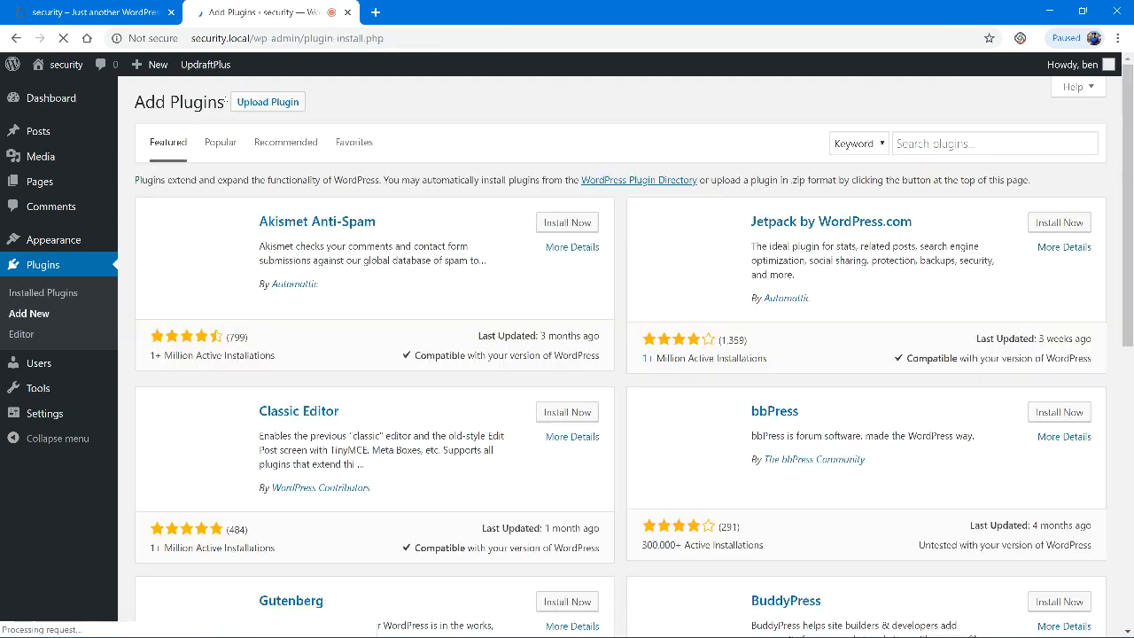
left_click(950, 143)
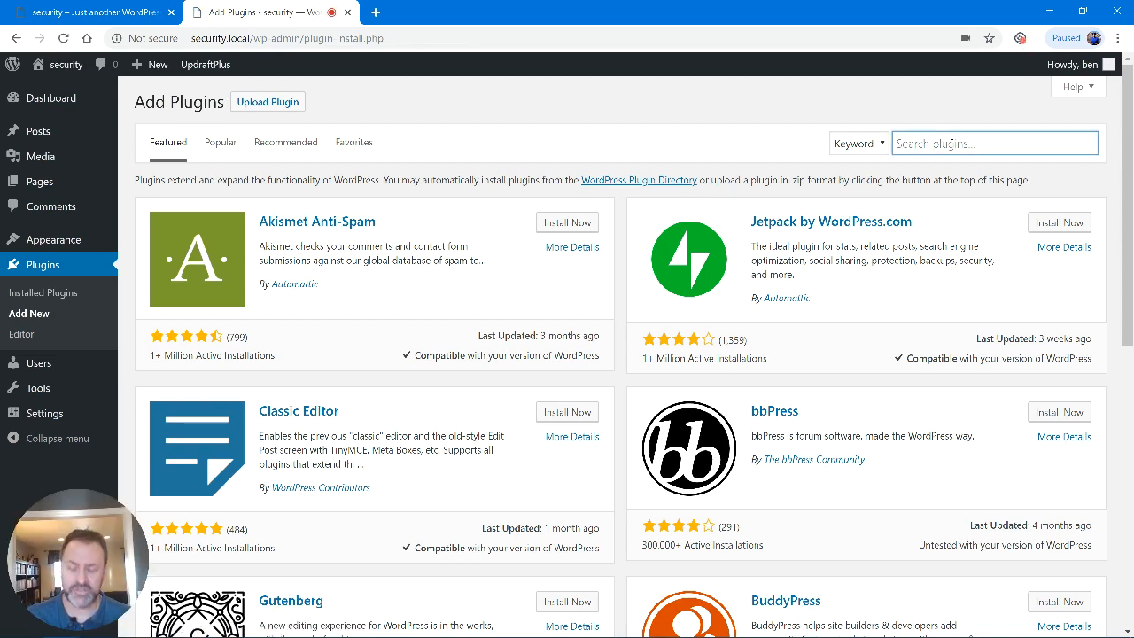
type("ith")
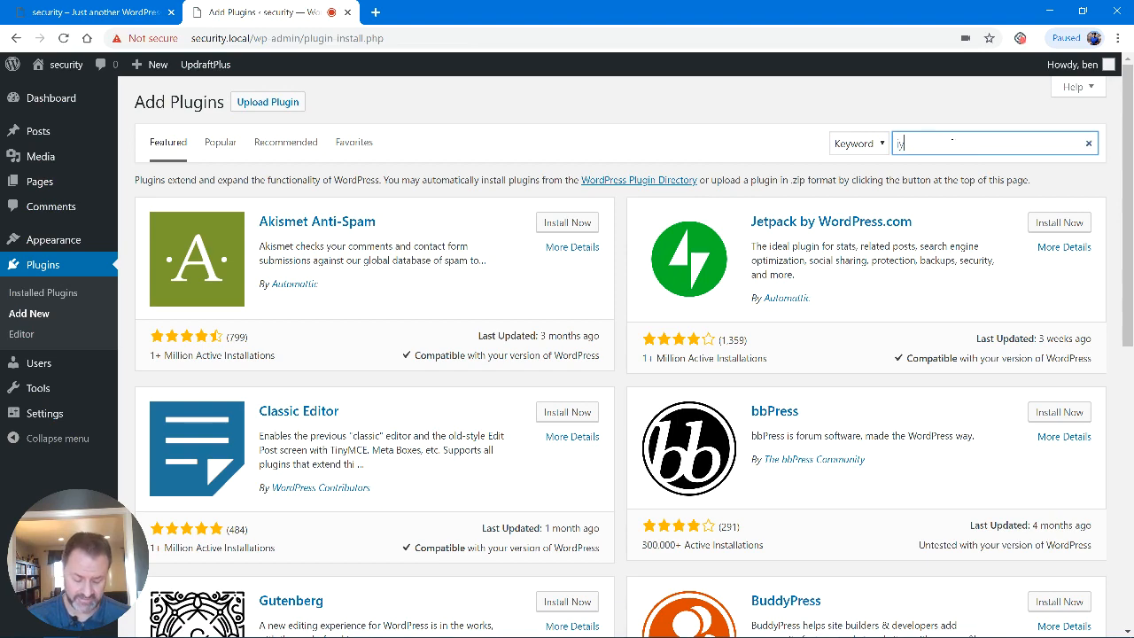
type("emes")
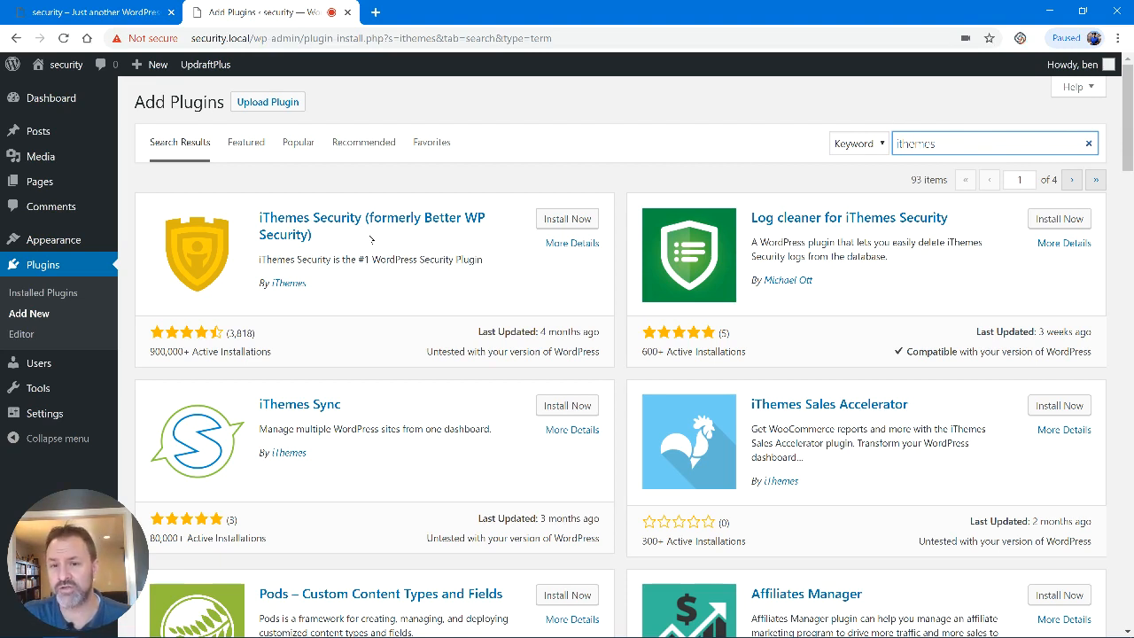
left_click(567, 218)
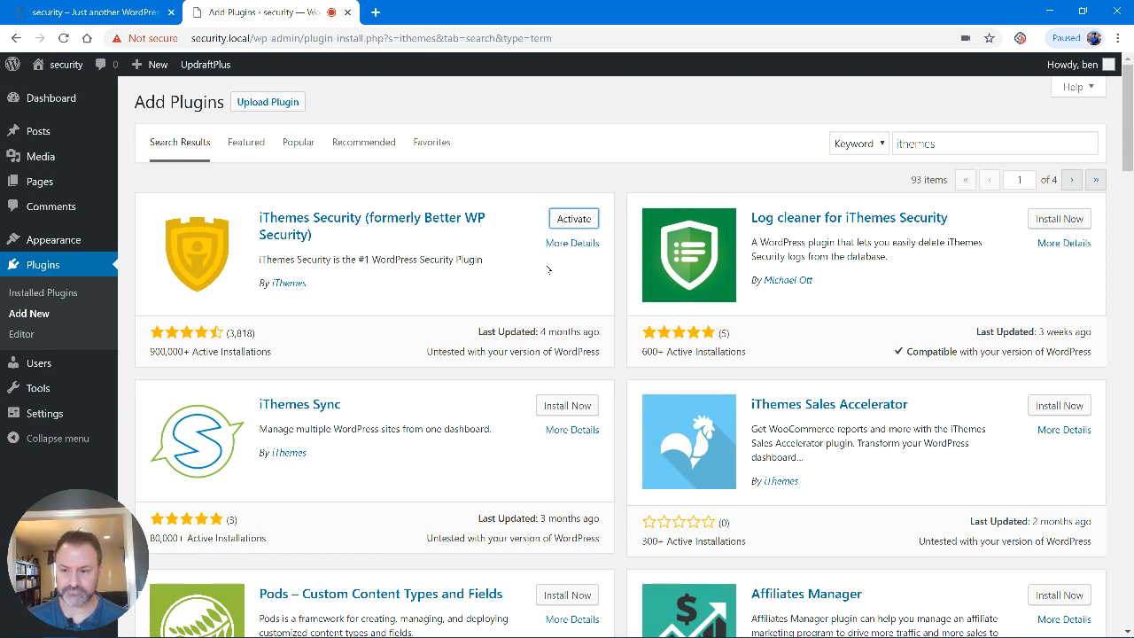
left_click(567, 219)
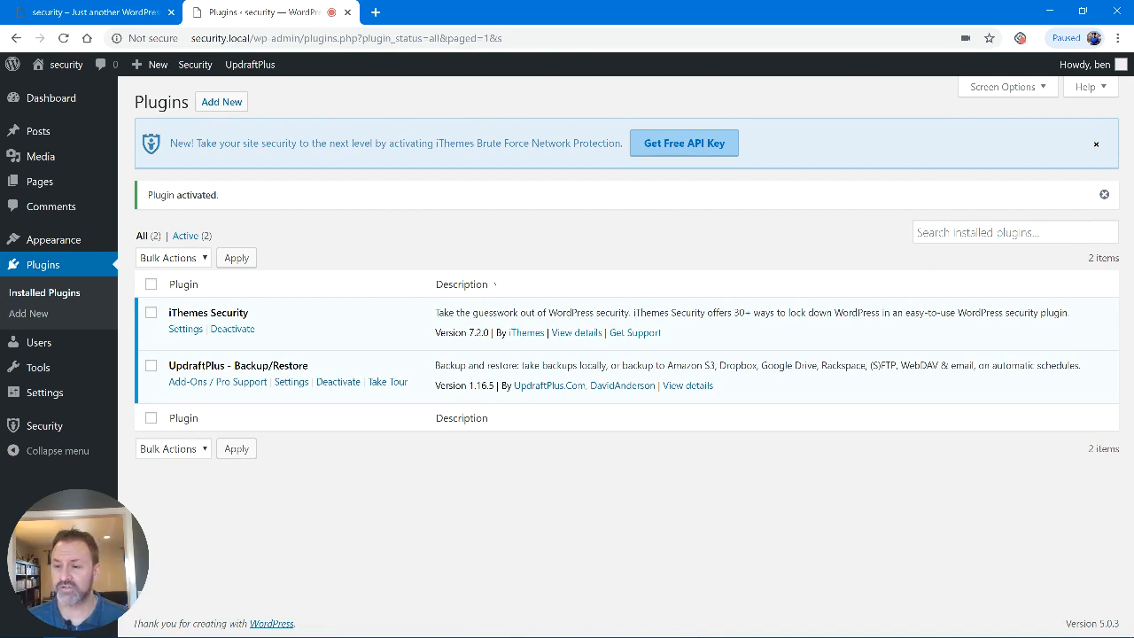
Request the free API key for Network Brute Force Protection, keeping email updates enabled, and save its settings
mouse_move(59, 434)
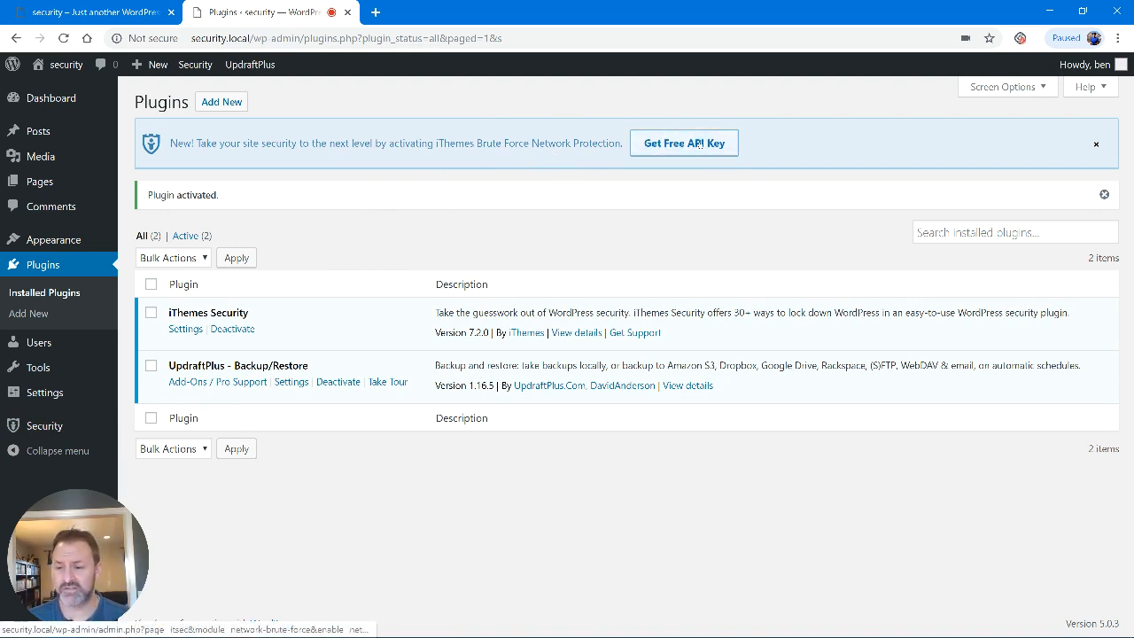
left_click(700, 143)
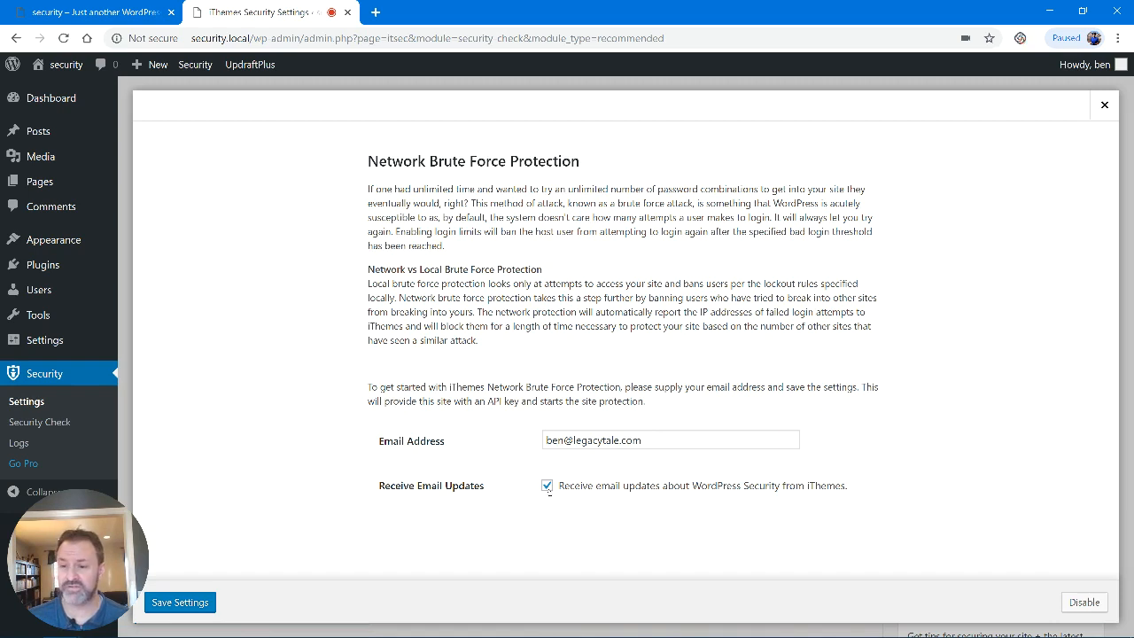
left_click(181, 603)
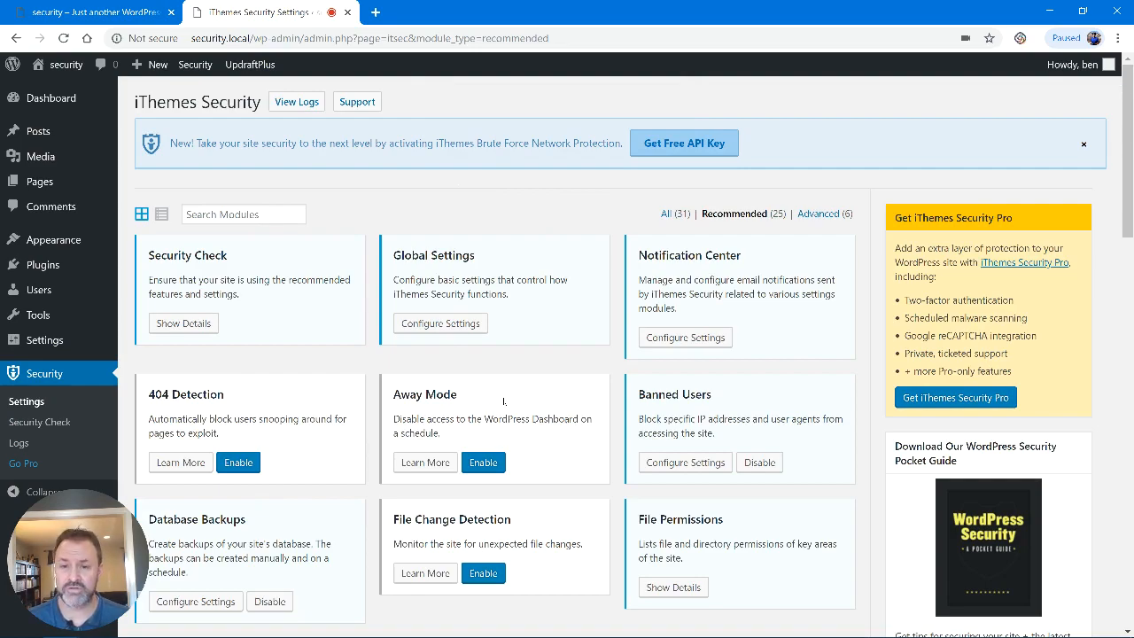
Look through the recommended iThemes Security modules and show them in list view
scroll(504, 376, "down", 3)
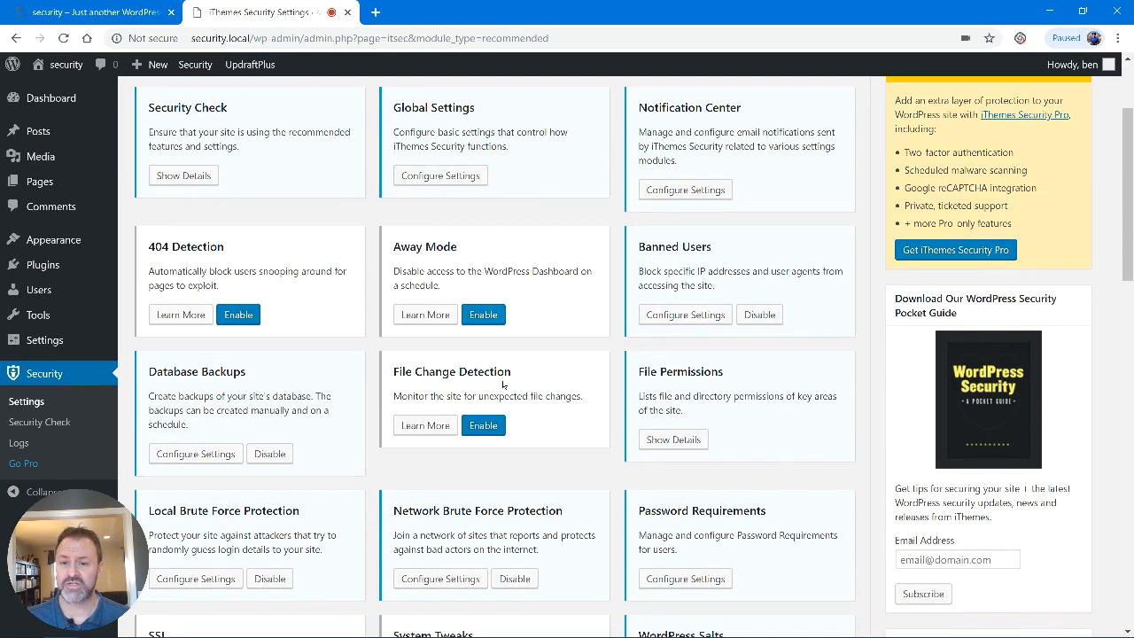
scroll(504, 384, "down", 5)
scroll(503, 383, "up", 2)
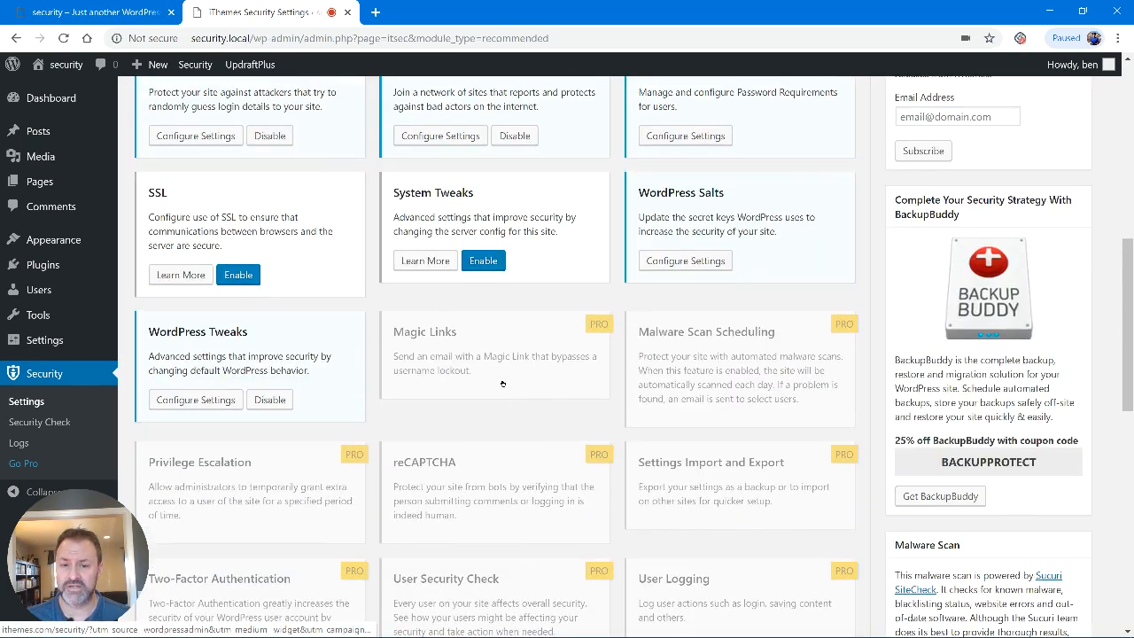
scroll(502, 384, "down", 1)
scroll(502, 383, "down", 2)
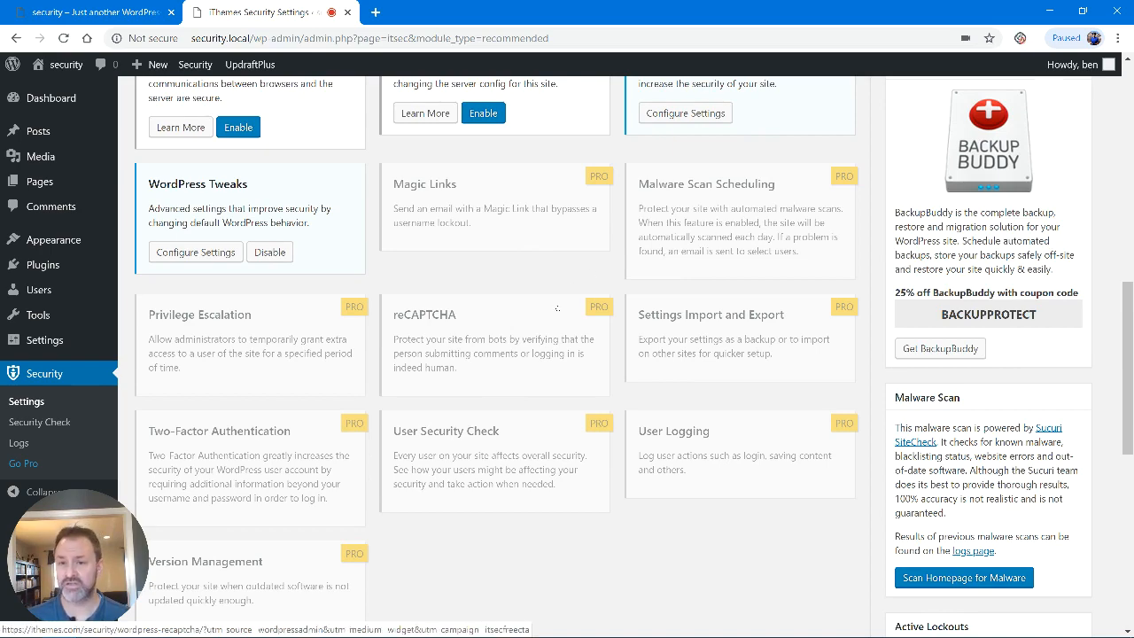
scroll(559, 311, "up", 3)
scroll(560, 312, "up", 2)
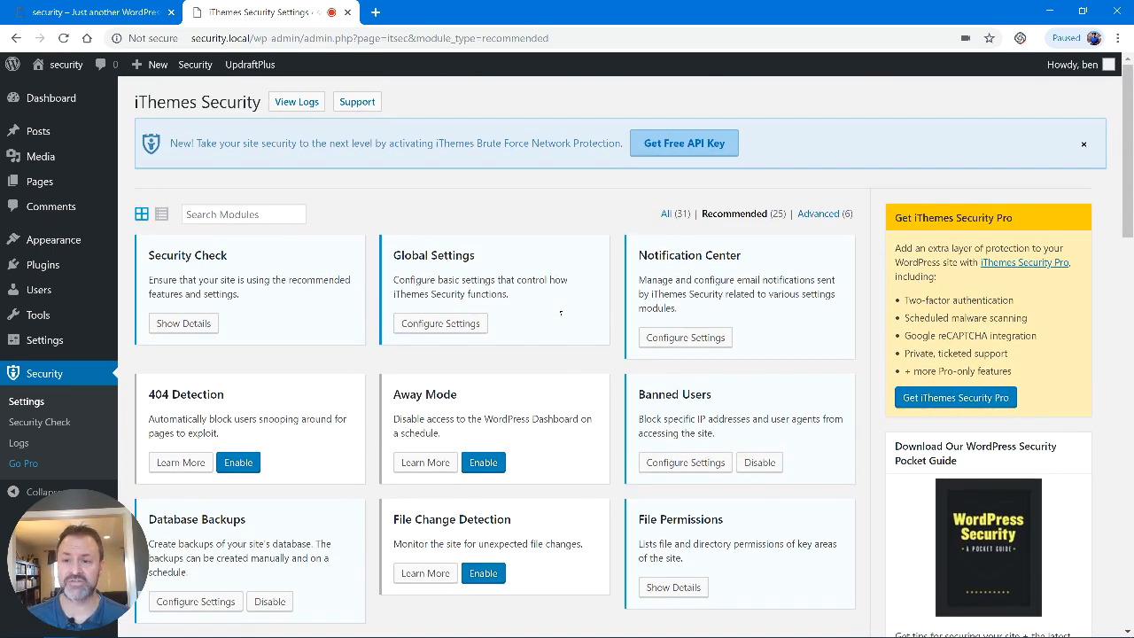
left_click(161, 213)
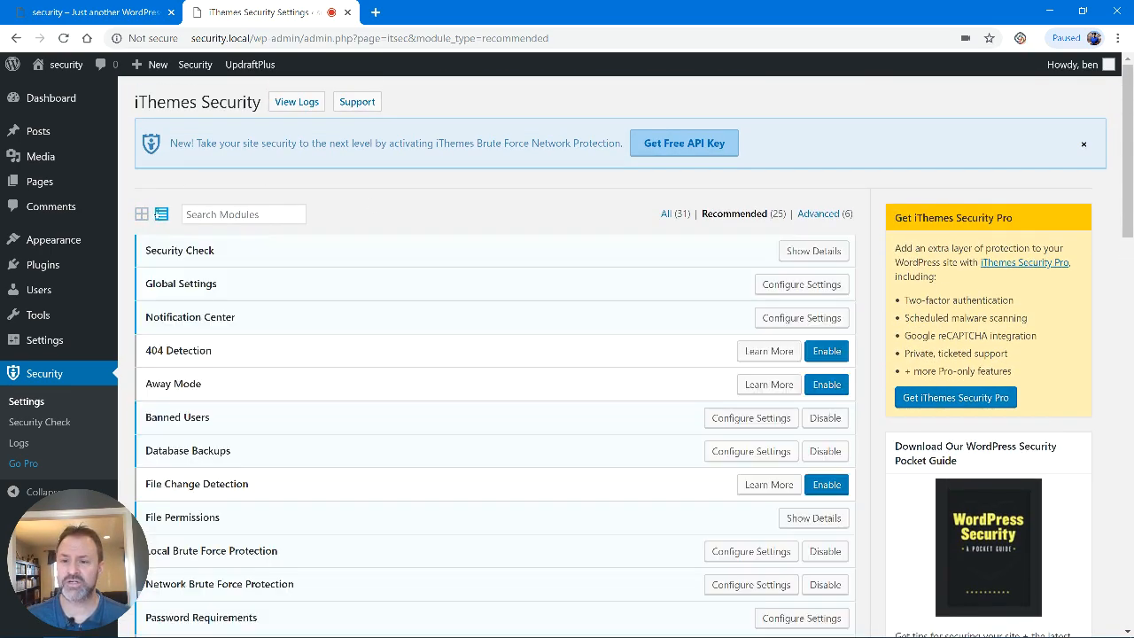
scroll(523, 349, "down", 5)
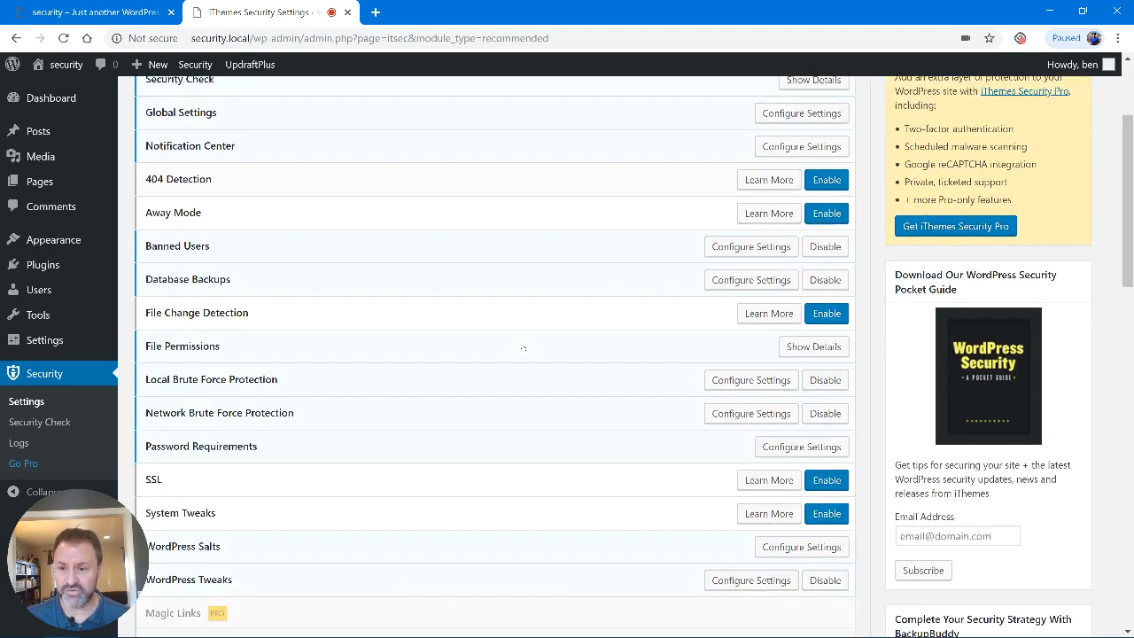
scroll(523, 348, "up", 5)
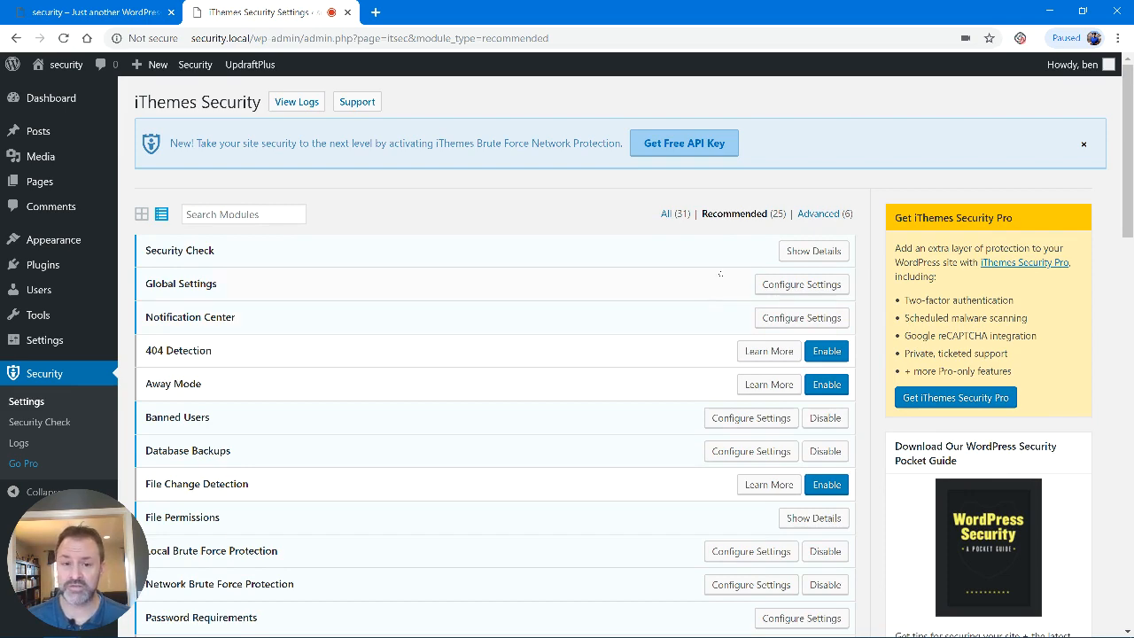
Run Secure Site from the Security Check module to apply the recommended modules, and collapse its details
left_click(804, 251)
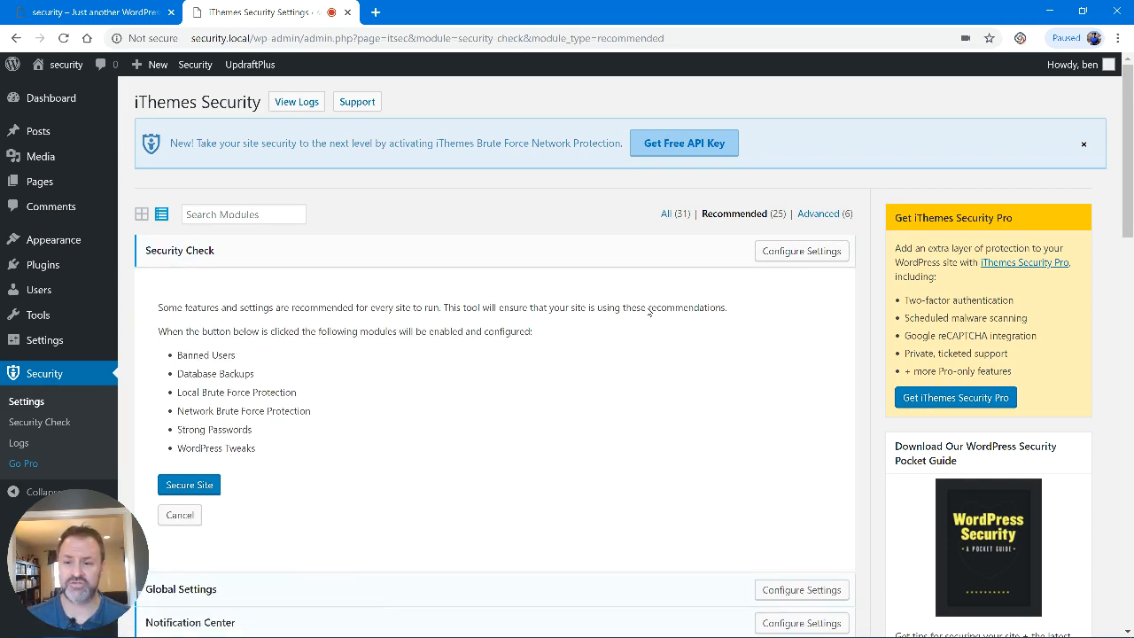
left_click(178, 485)
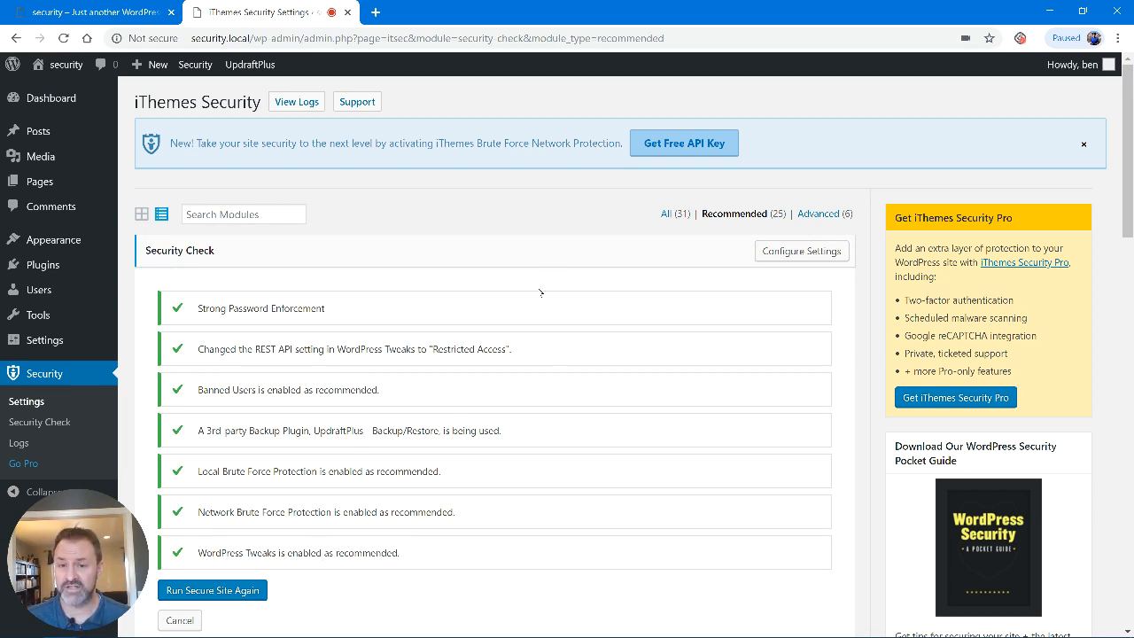
left_click(809, 252)
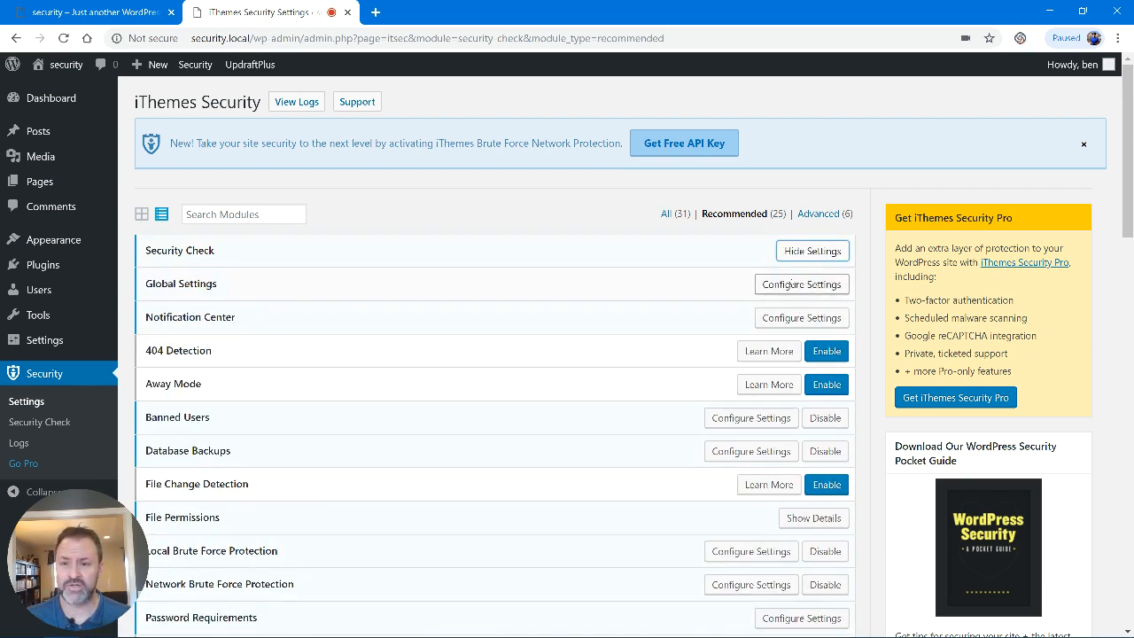
In Global Settings, review the lockout messages and blacklist options, and add the current IP address to the Lockout White List
left_click(802, 284)
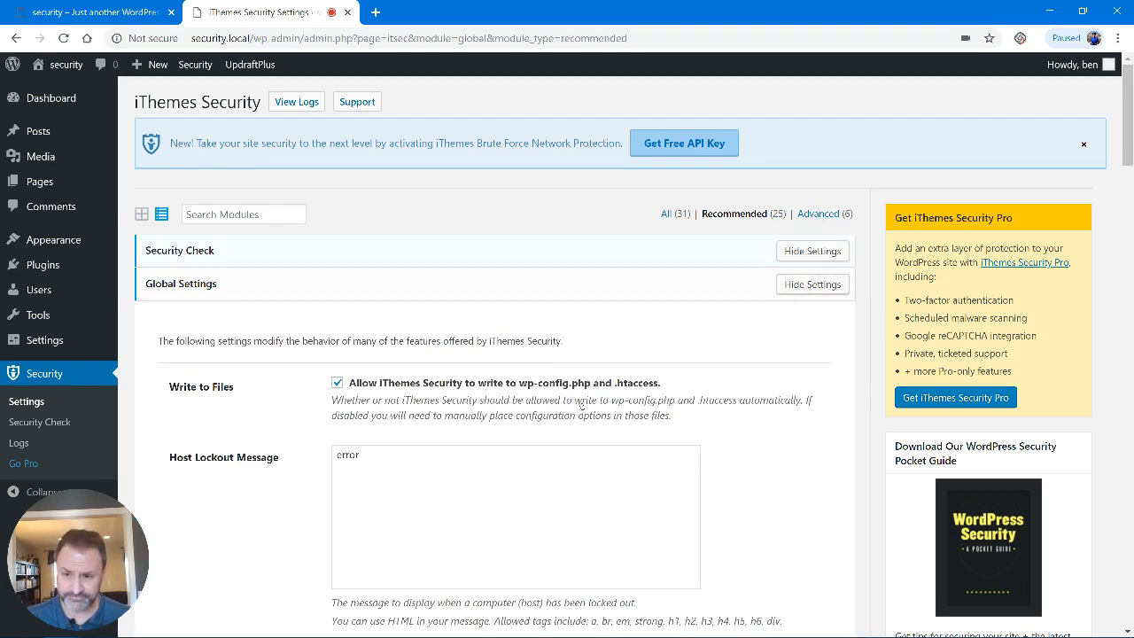
scroll(388, 409, "down", 7)
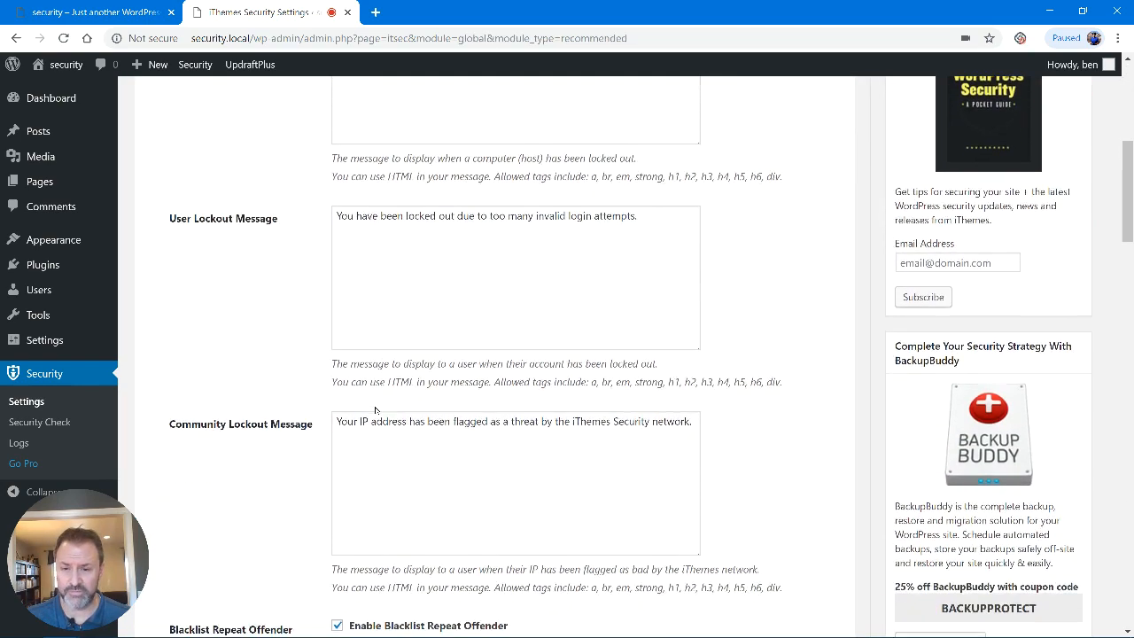
scroll(375, 406, "down", 3)
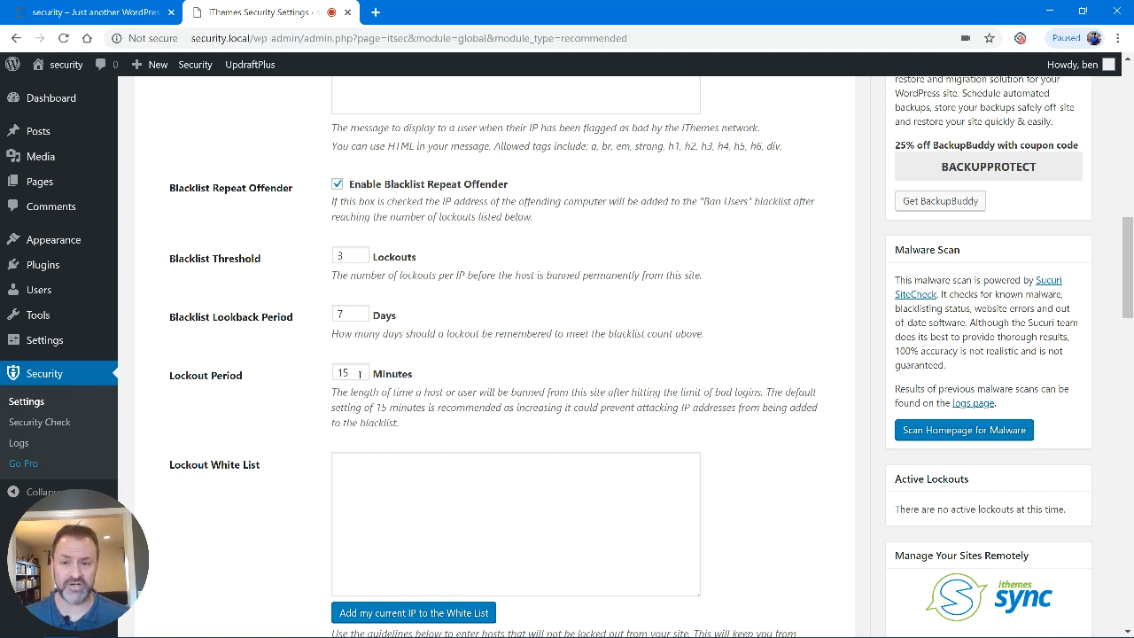
left_click(354, 253)
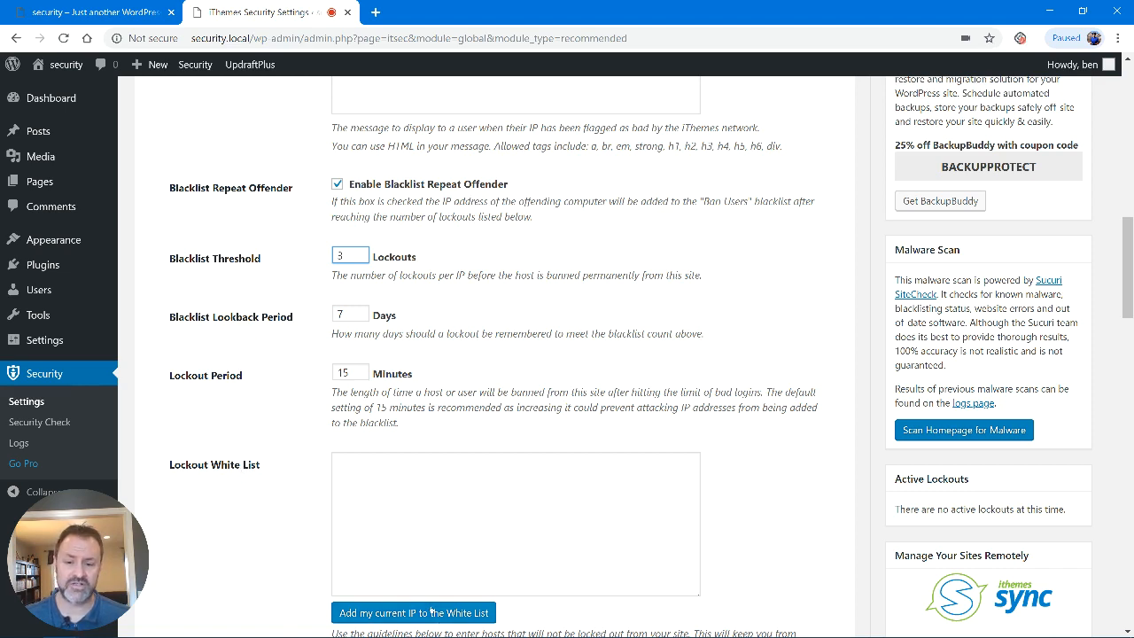
scroll(302, 607, "down", 1)
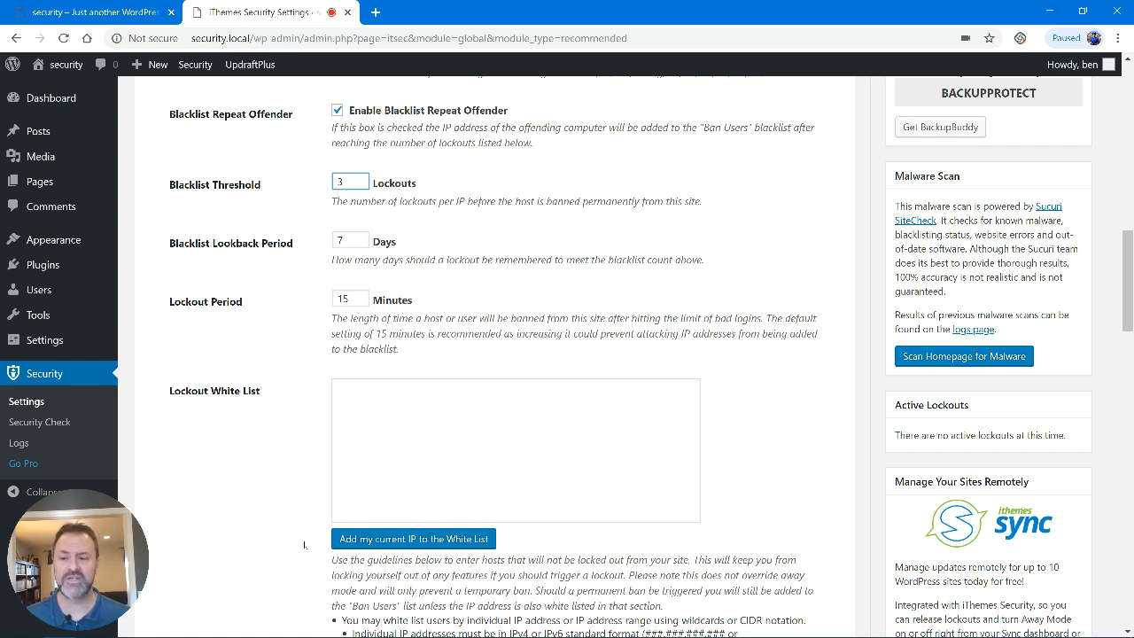
left_click(410, 538)
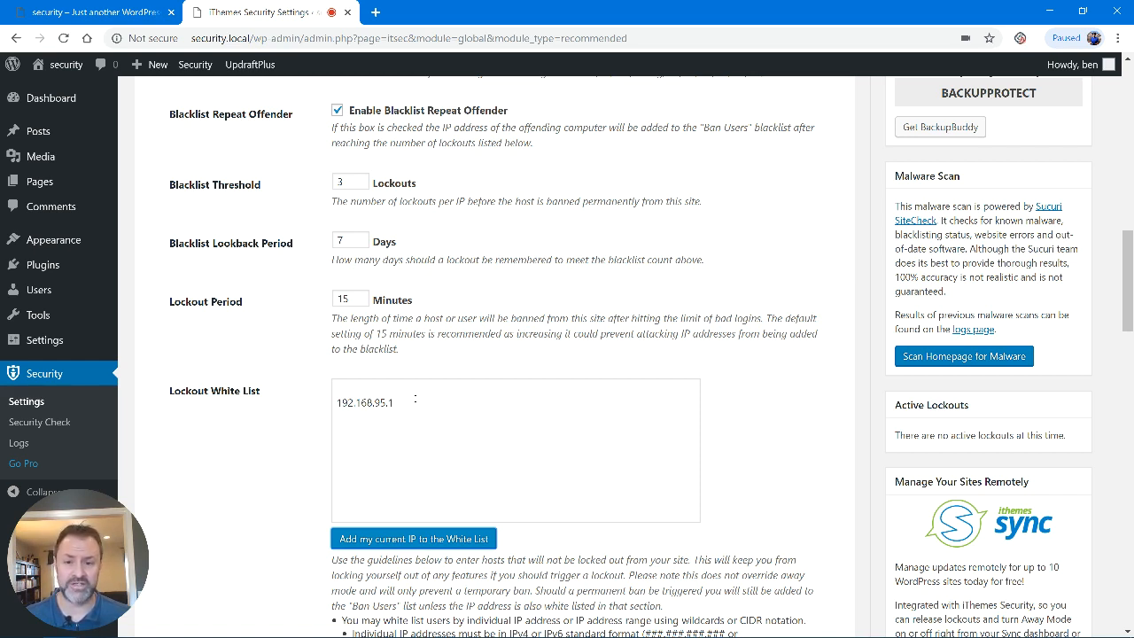
Clear the current IP address from the Lockout White List and collapse the Global Settings module
left_click(415, 400)
left_click_drag(336, 384, 381, 404)
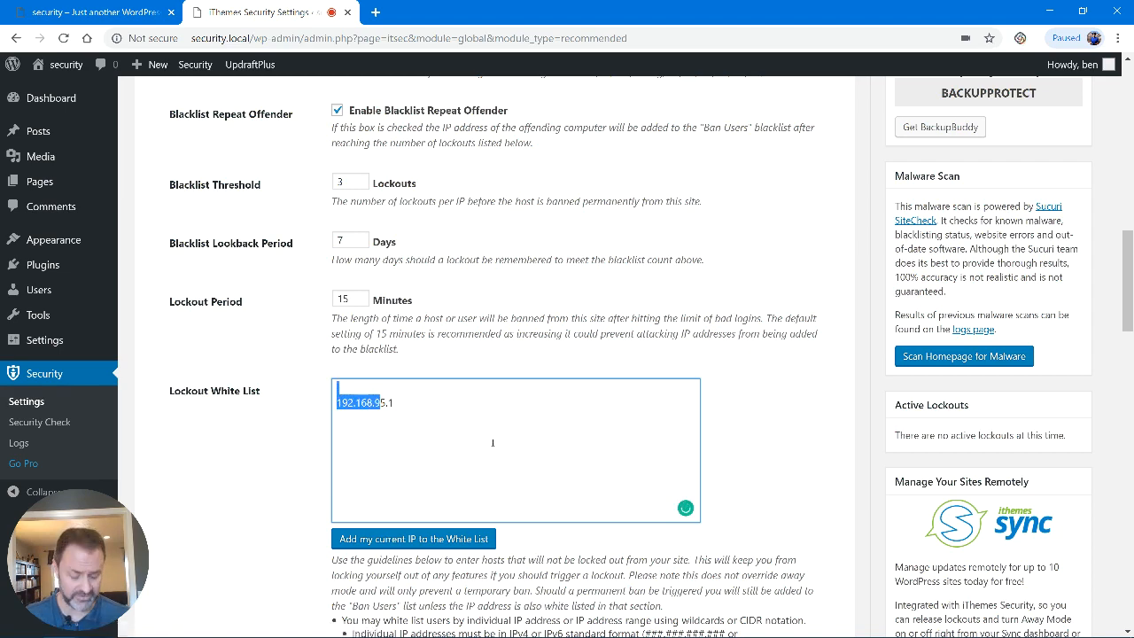
key("BackSpace")
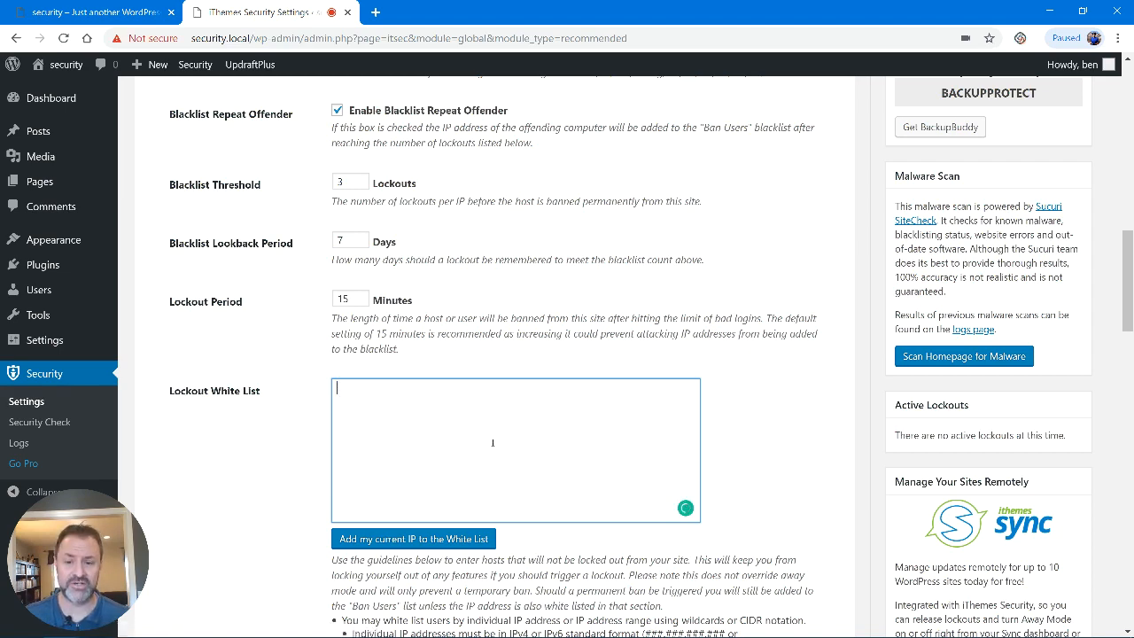
scroll(321, 438, "up", 3)
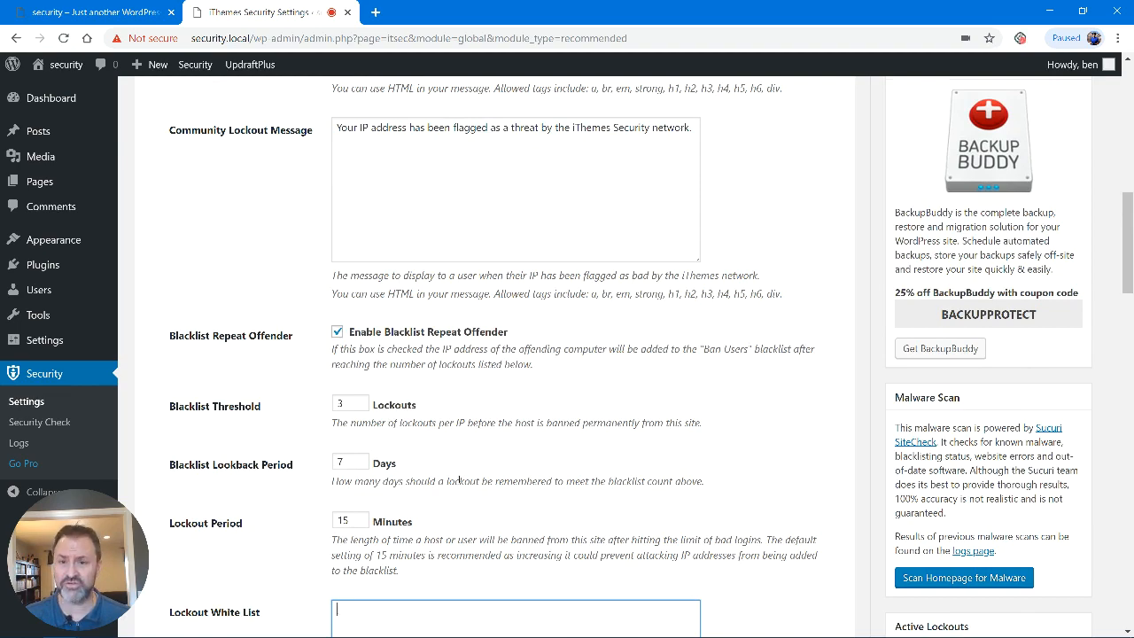
scroll(398, 475, "up", 10)
left_click(812, 284)
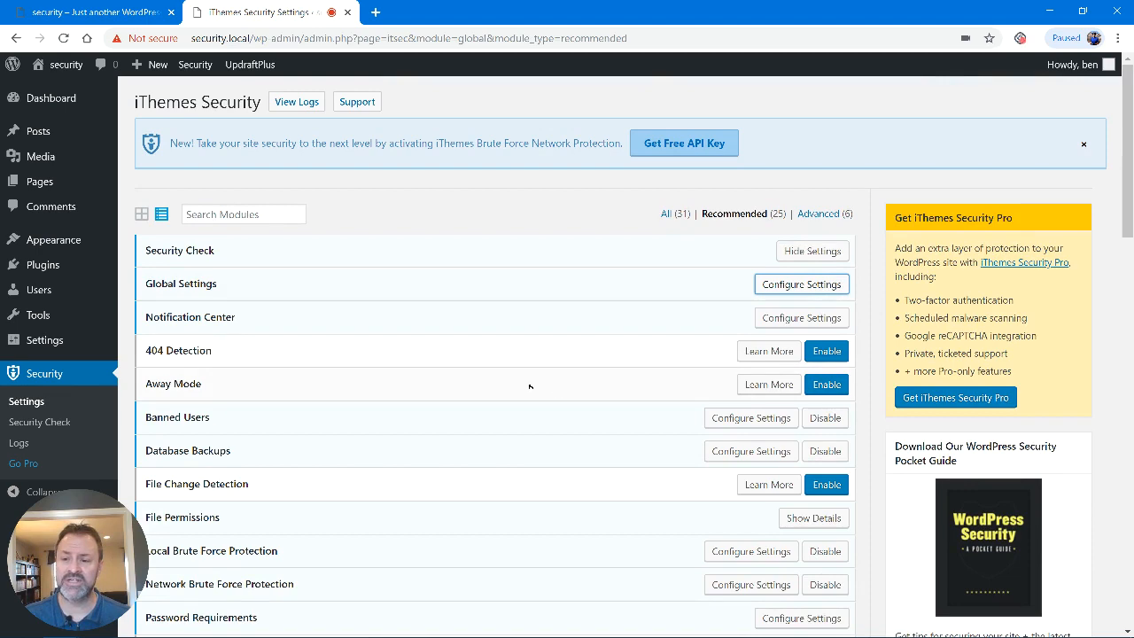
Review the login attempt limits in Local Brute Force Protection, try the automatic "admin" user ban on and off, and collapse the module
scroll(529, 386, "down", 4)
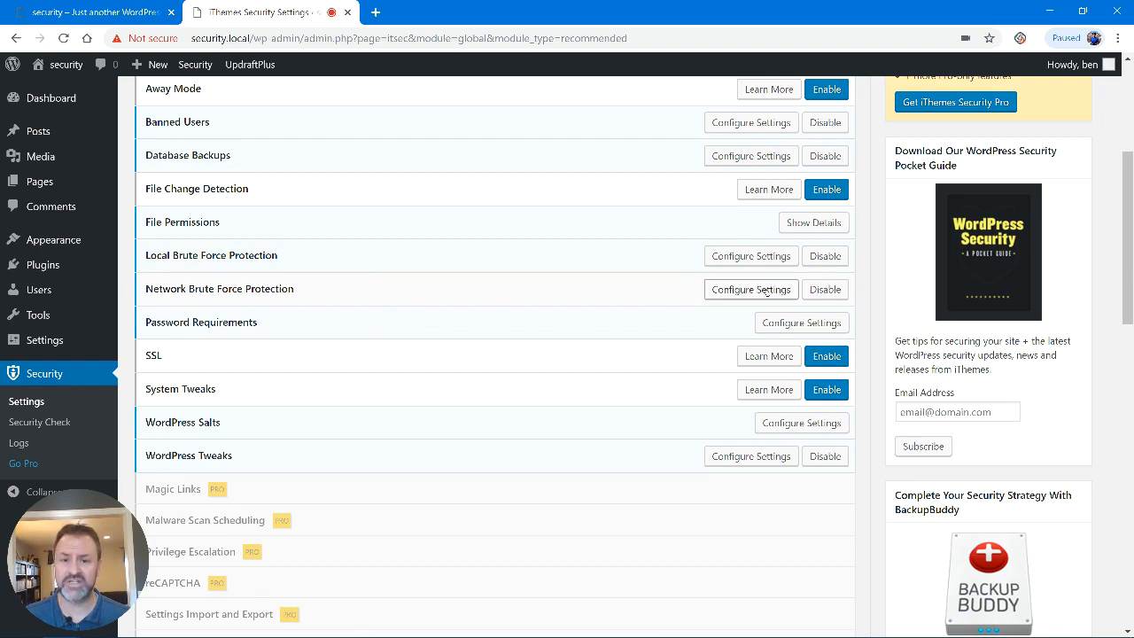
left_click(757, 256)
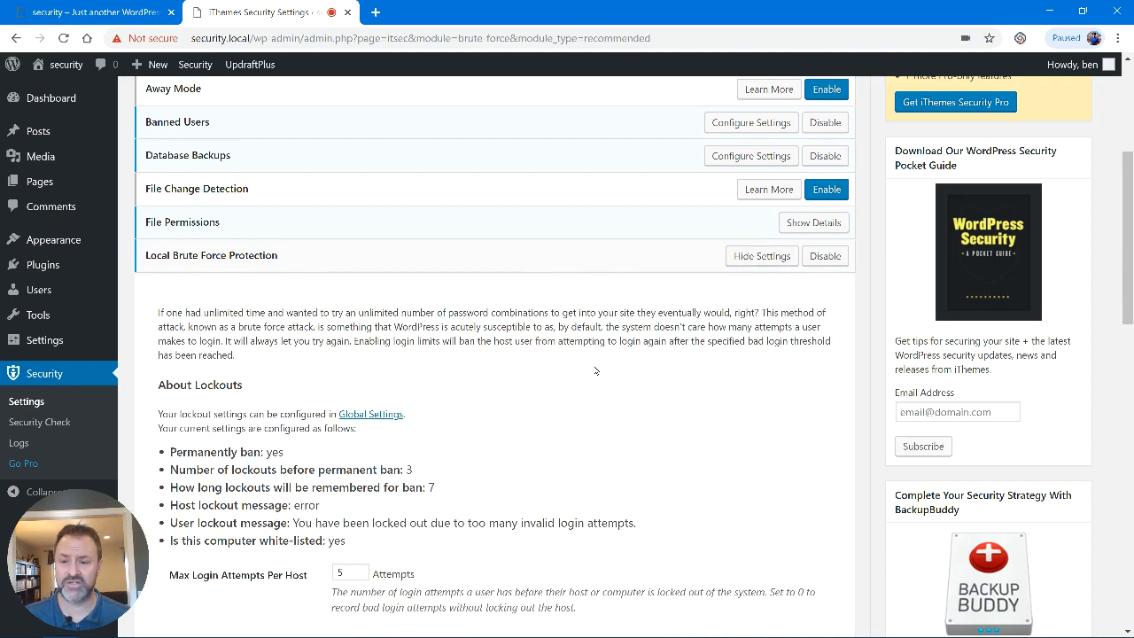
scroll(595, 371, "down", 1)
scroll(595, 372, "down", 3)
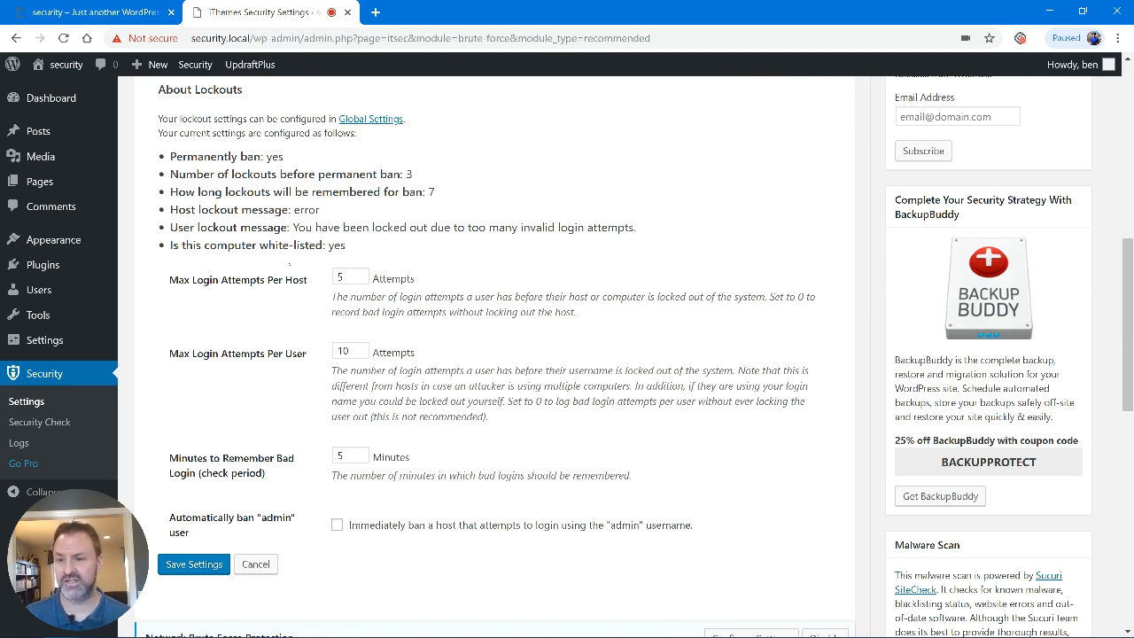
left_click_drag(179, 280, 295, 296)
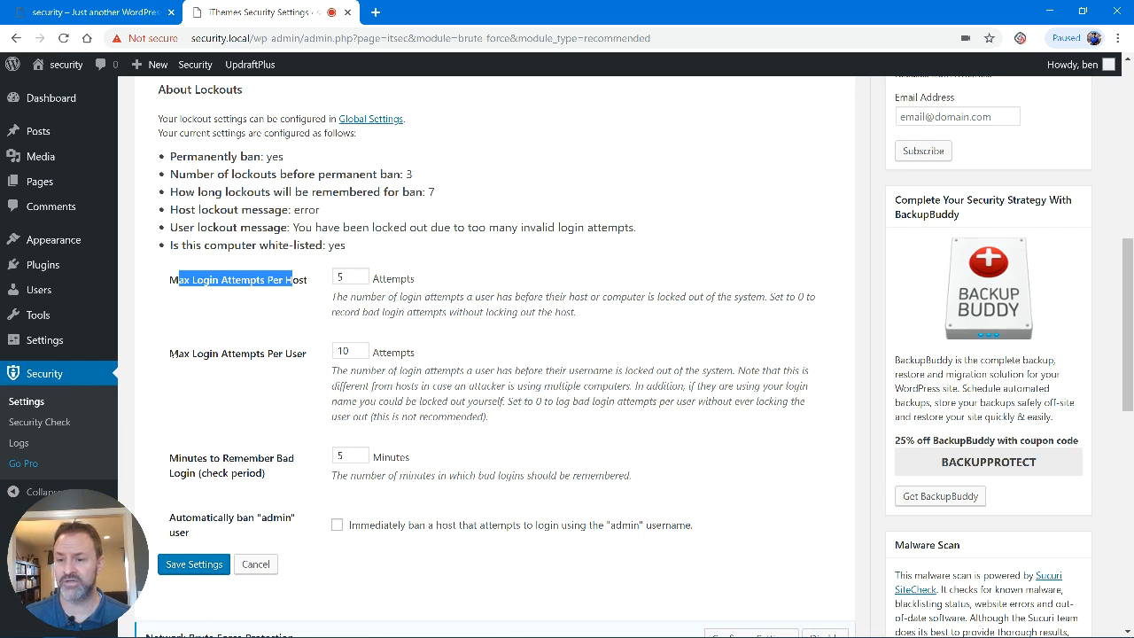
left_click_drag(169, 354, 300, 374)
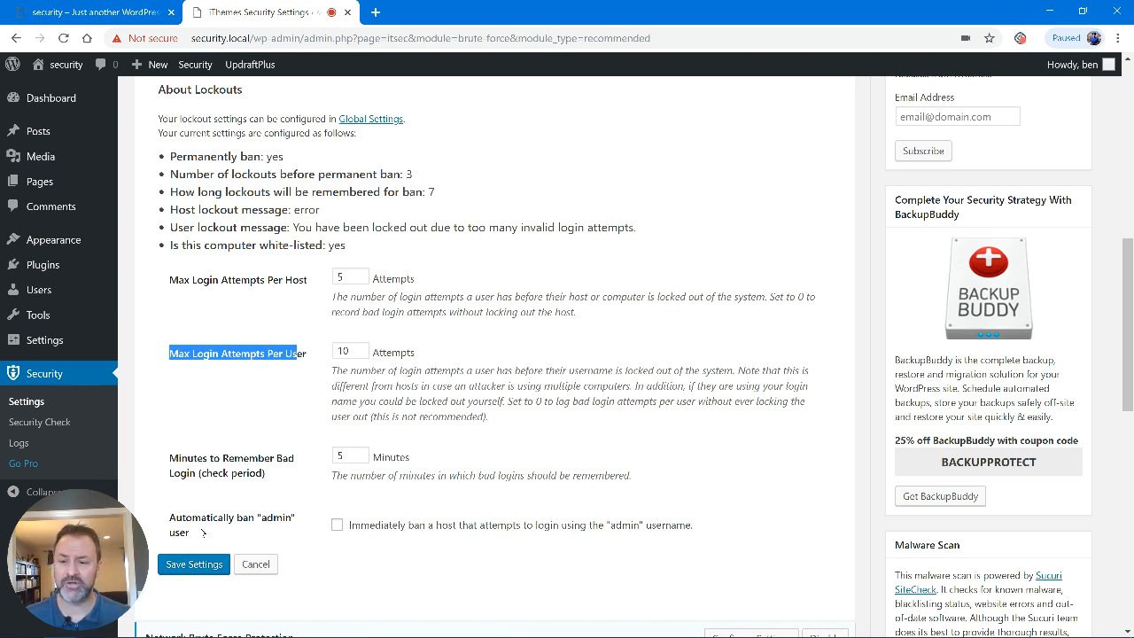
left_click_drag(202, 532, 163, 524)
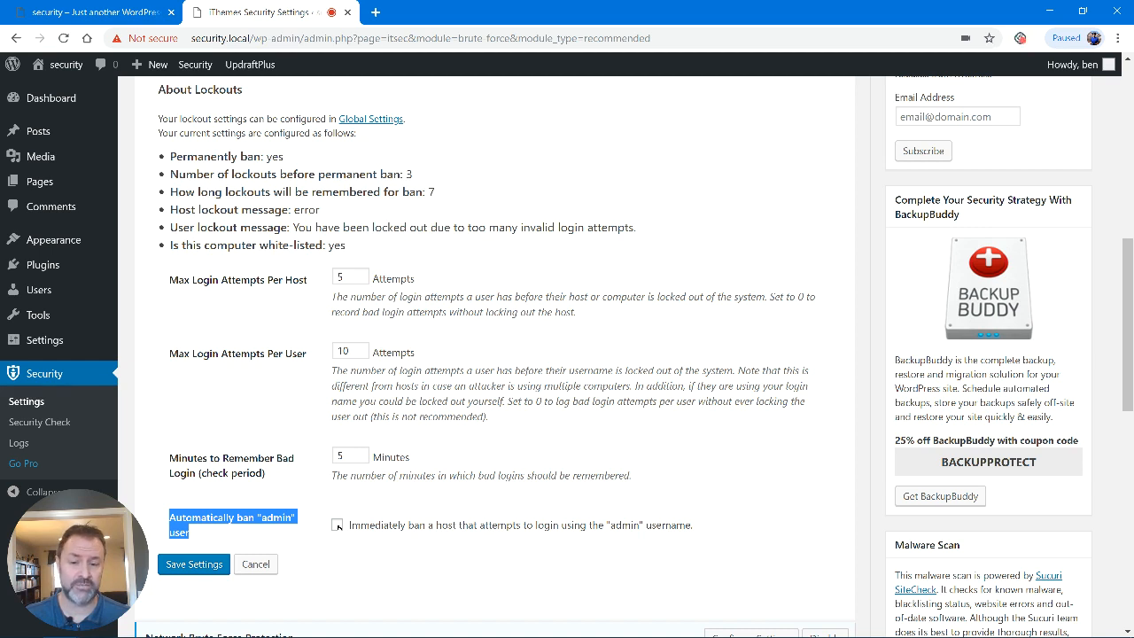
left_click(337, 525)
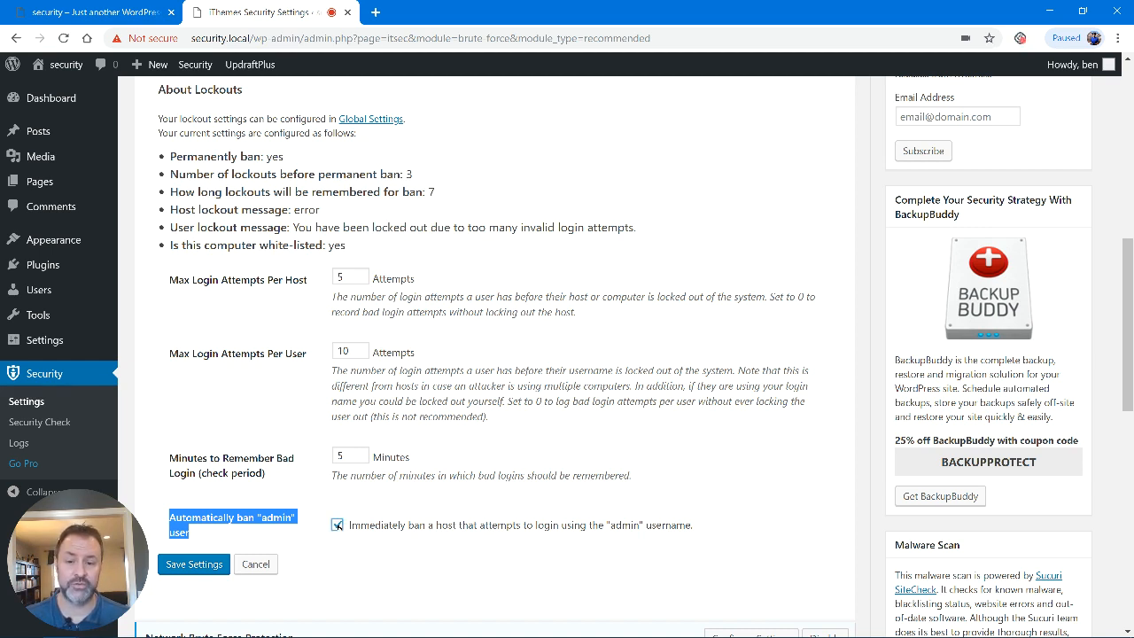
left_click(338, 525)
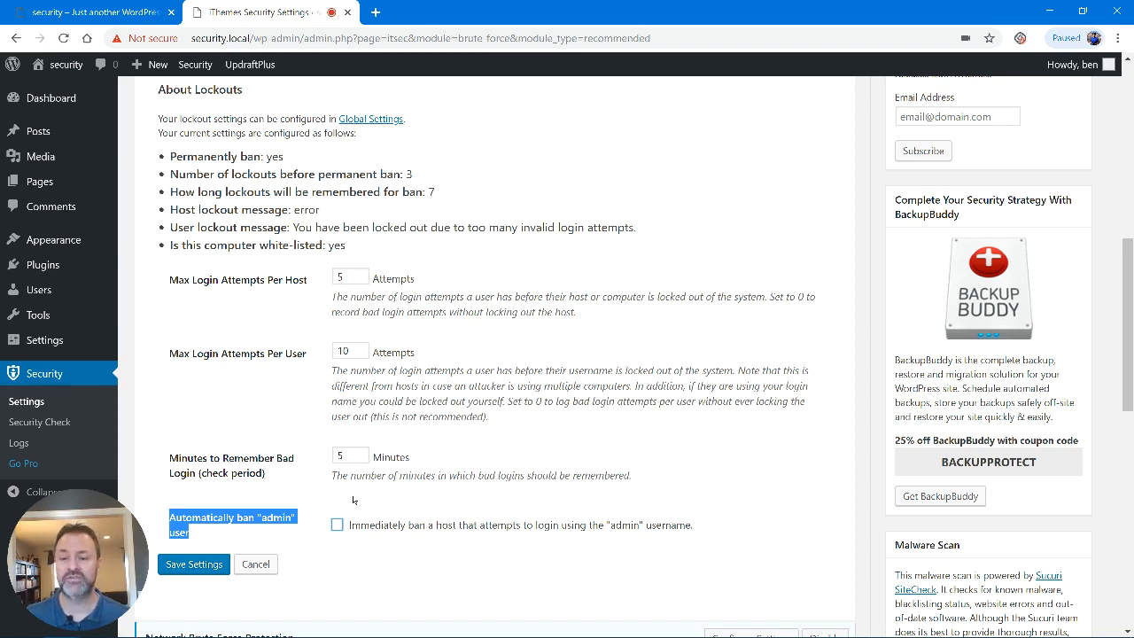
scroll(345, 524, "up", 3)
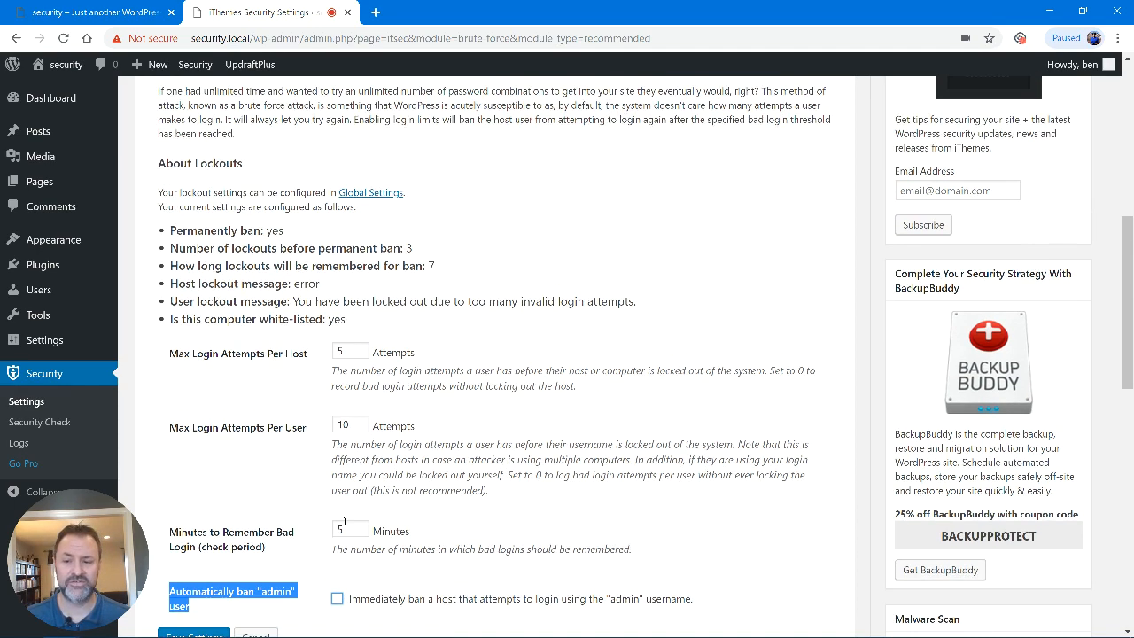
left_click(760, 255)
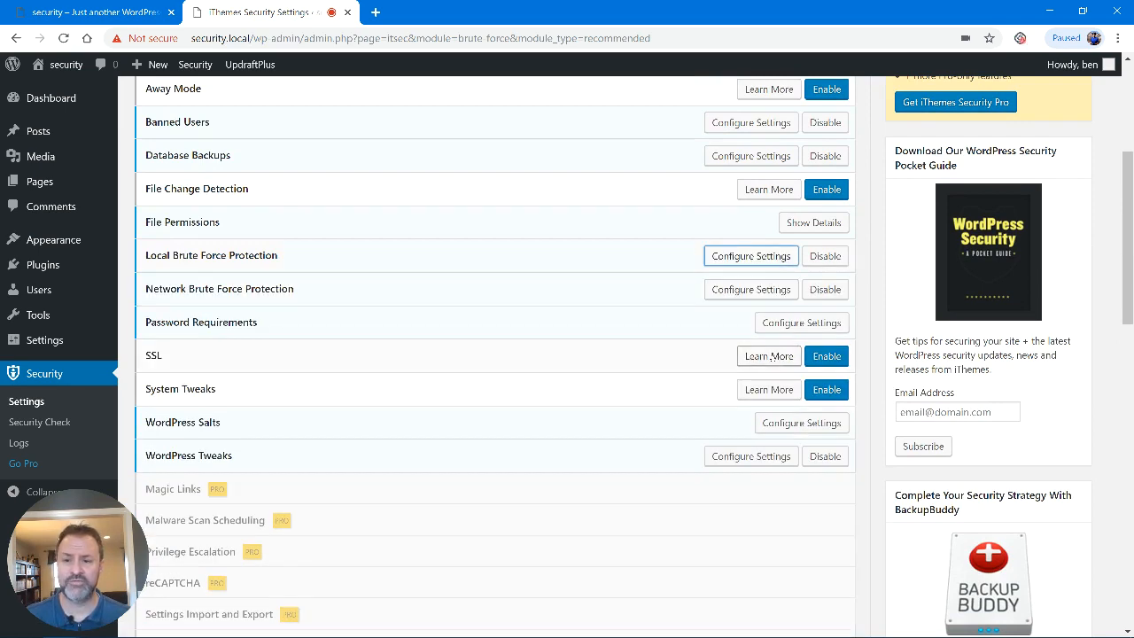
Review the API key and Ban Reported IPs settings of Network Brute Force Protection, and collapse the module
left_click(765, 290)
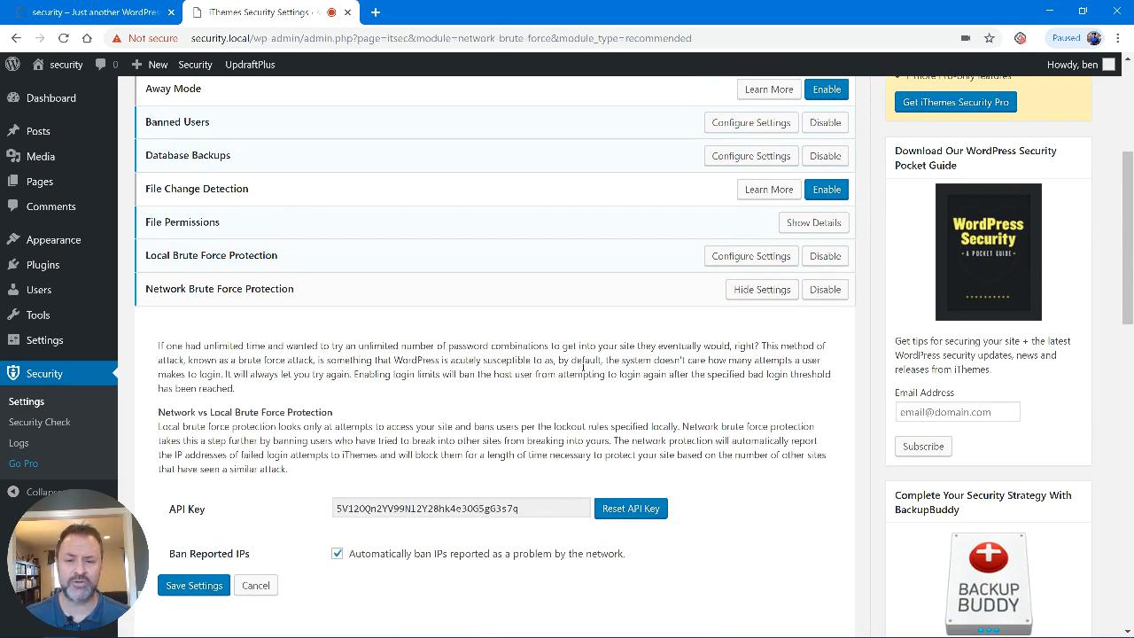
scroll(582, 366, "down", 1)
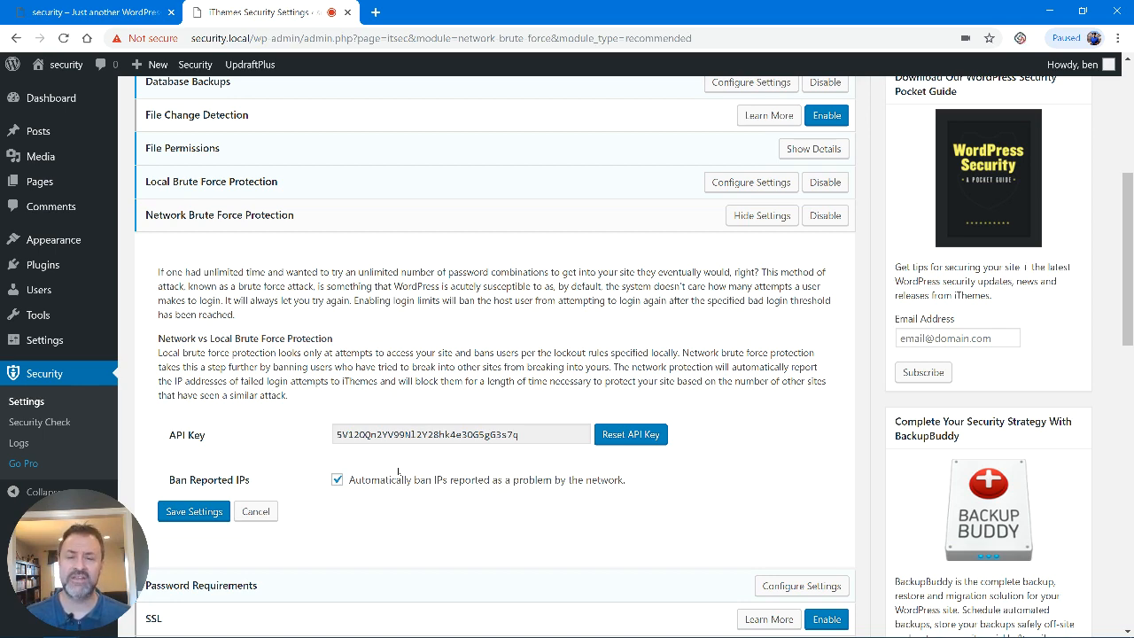
scroll(398, 470, "up", 2)
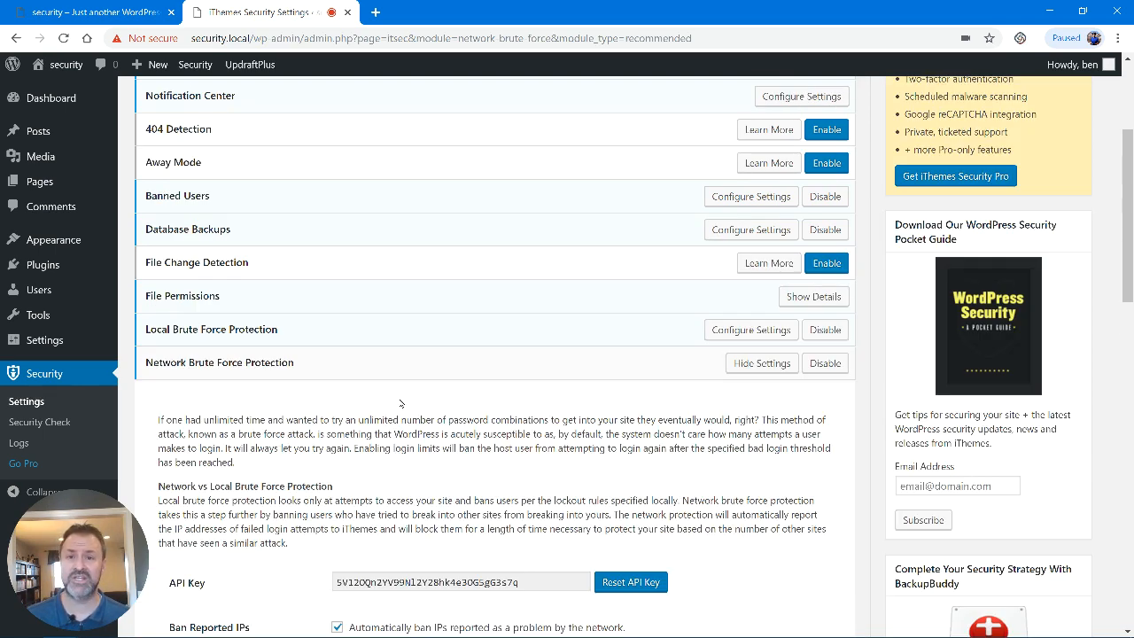
scroll(446, 485, "up", 3)
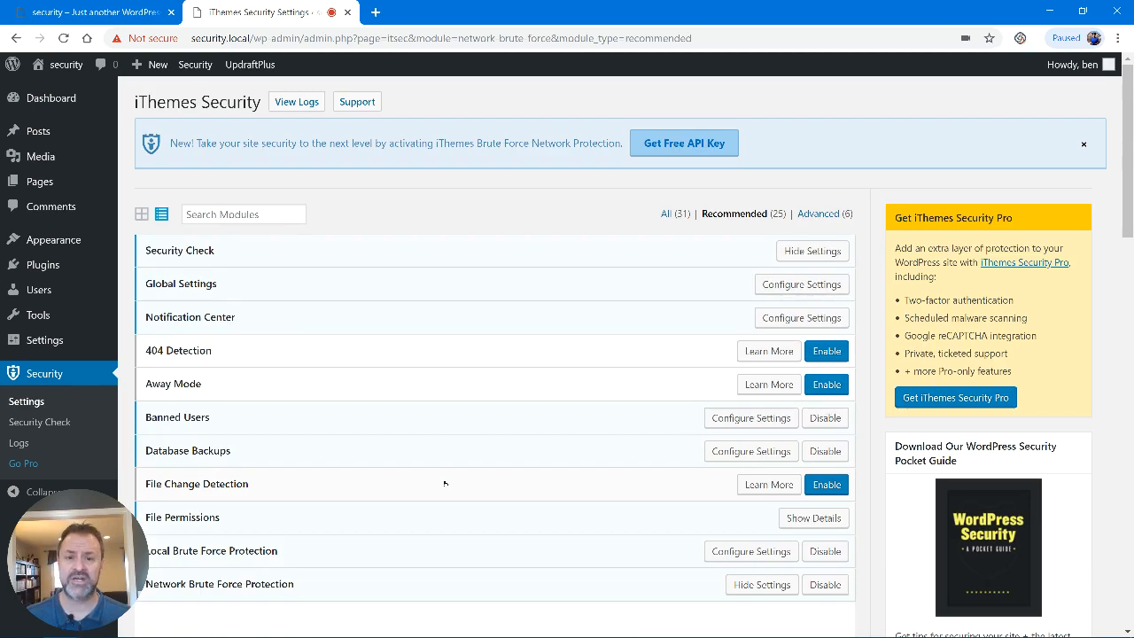
scroll(484, 488, "down", 3)
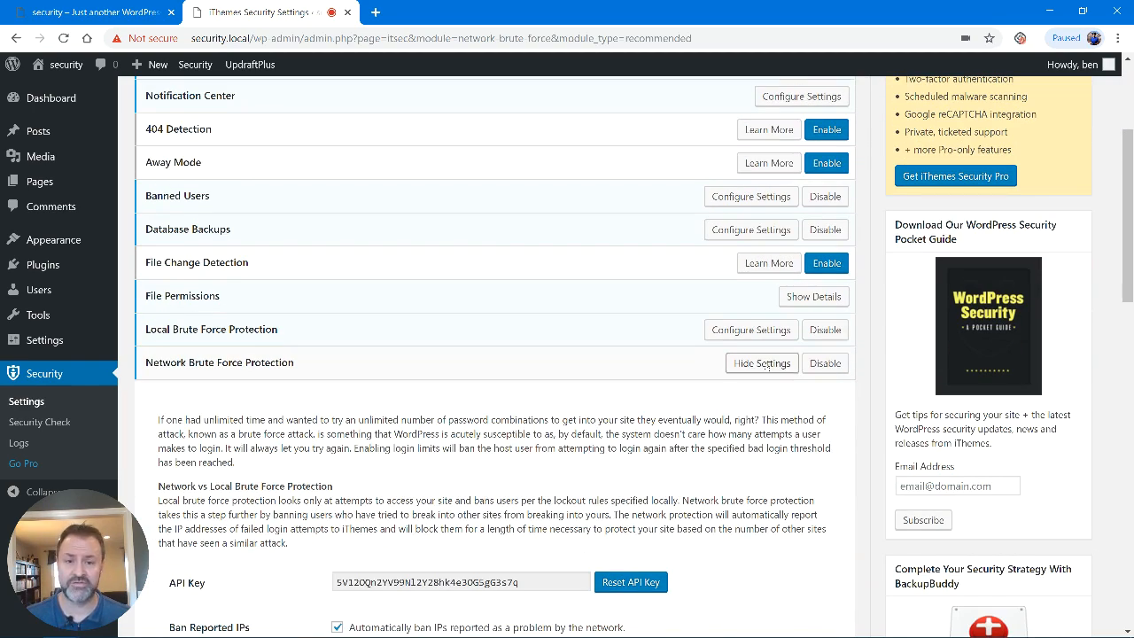
left_click(767, 364)
scroll(631, 411, "down", 1)
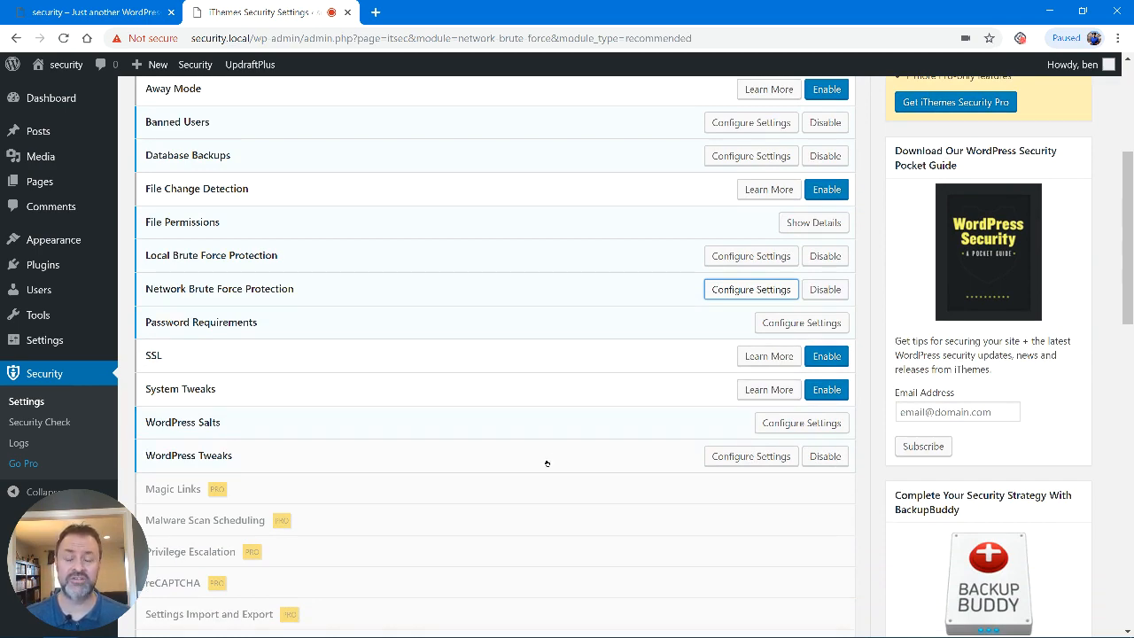
Open the UpdraftPlus Backups page from the WordPress settings
scroll(546, 461, "up", 4)
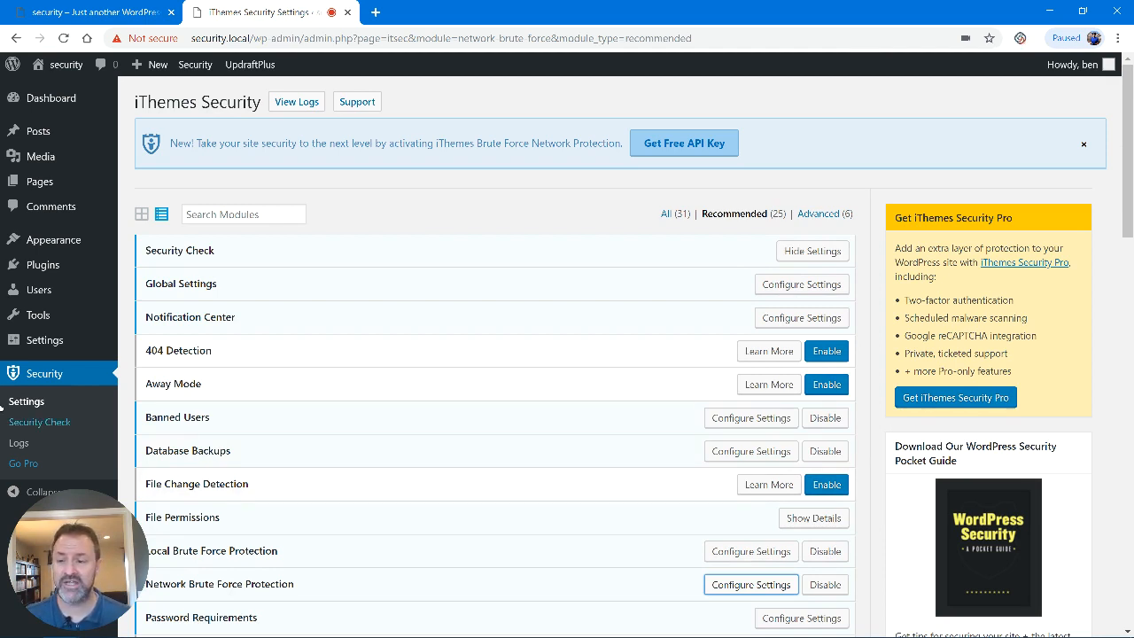
mouse_move(51, 546)
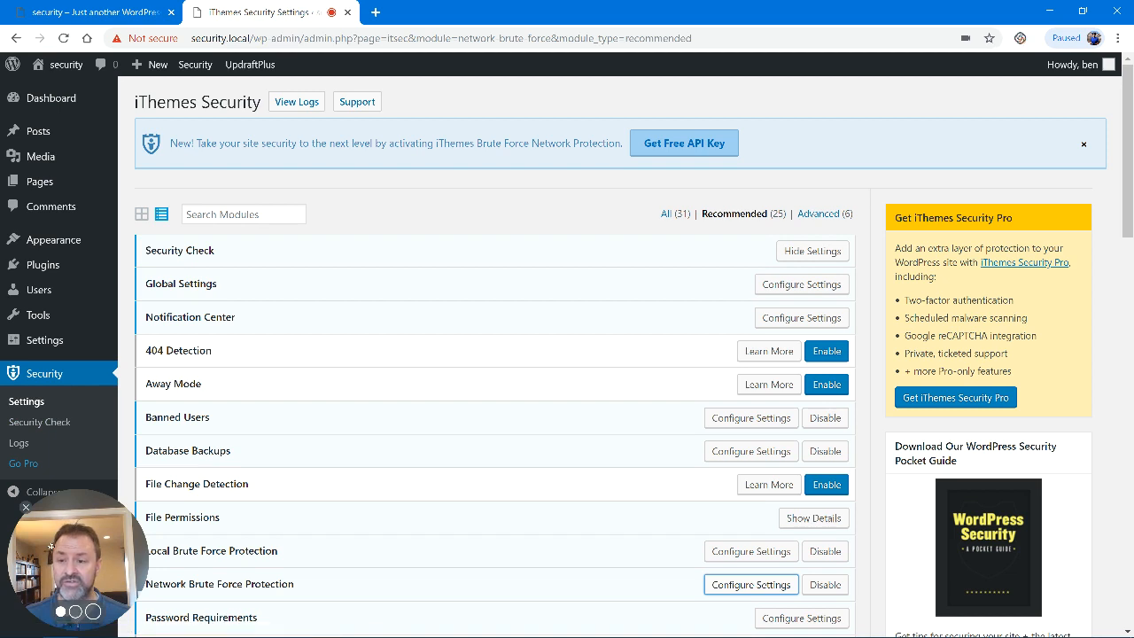
mouse_move(56, 312)
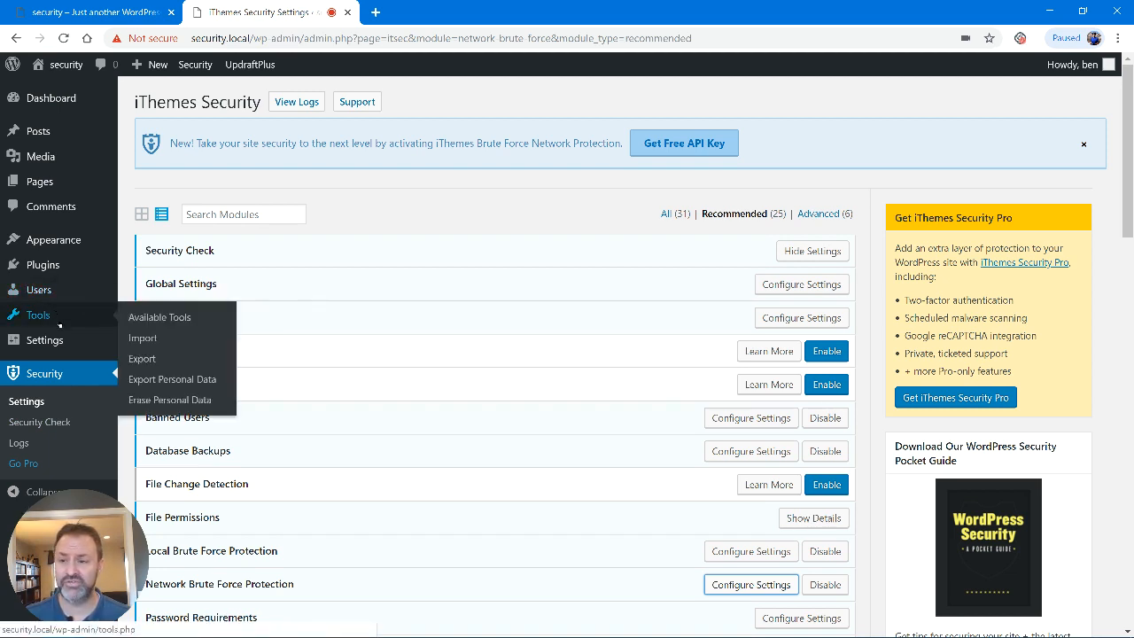
left_click_drag(57, 562, 39, 584)
mouse_move(47, 342)
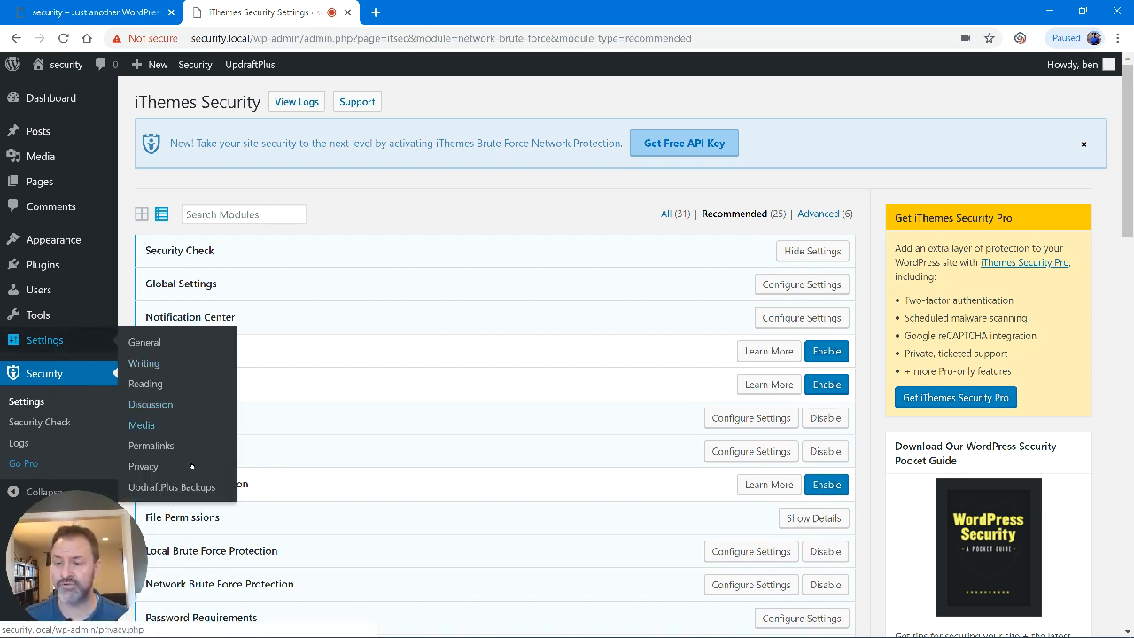
left_click(194, 488)
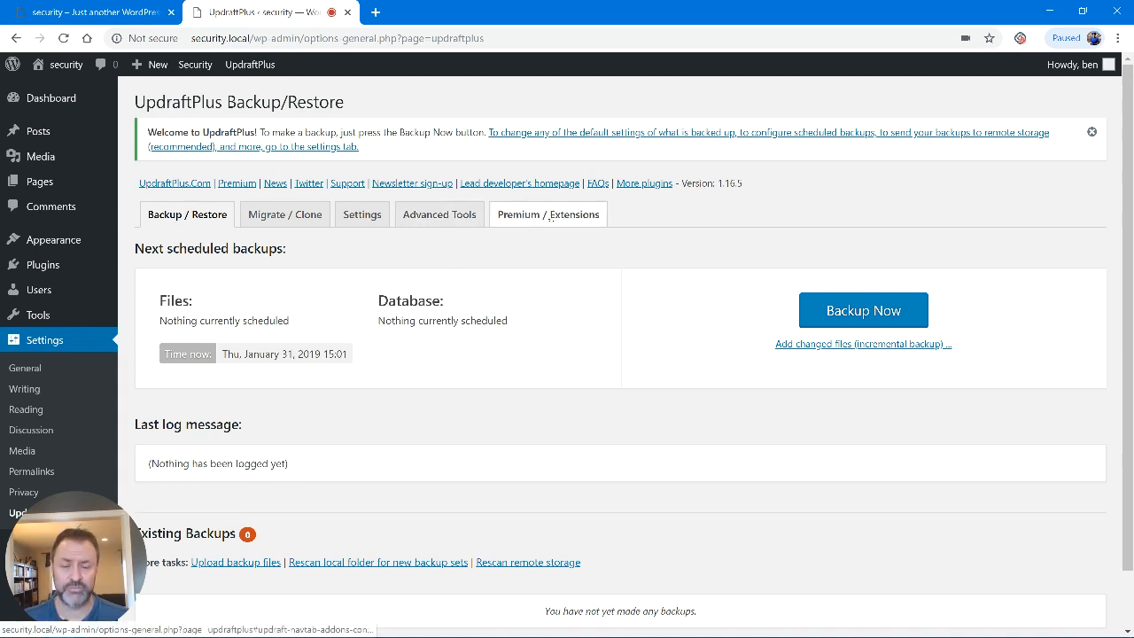
View the UpdraftPlus Premium feature comparison, and check the available files backup schedule intervals in the plugin's settings
left_click(551, 220)
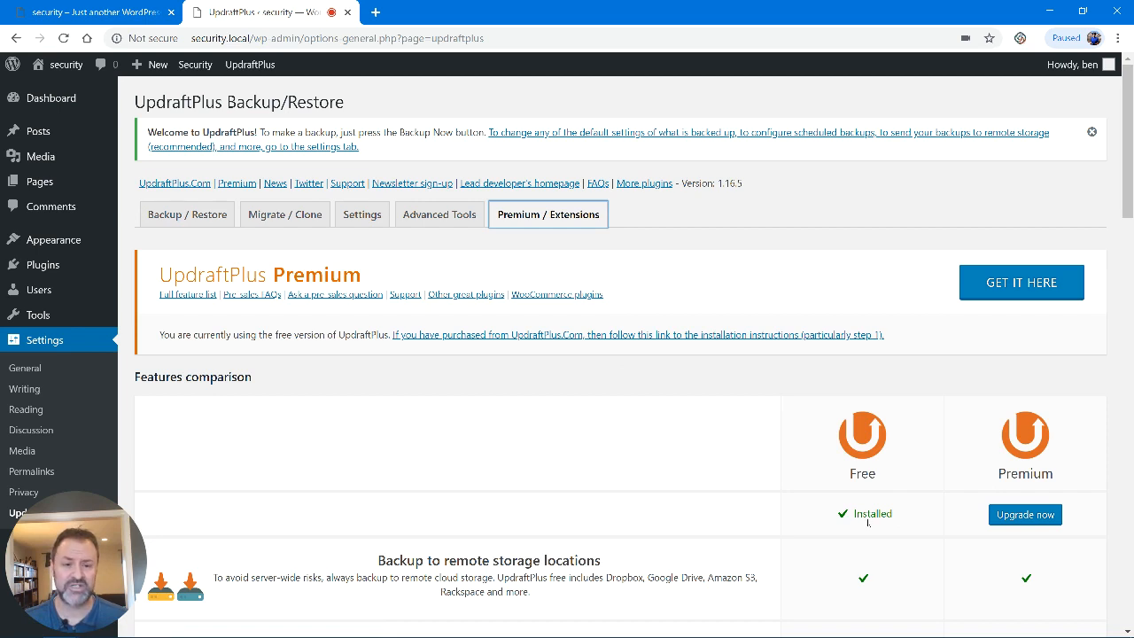
left_click(362, 214)
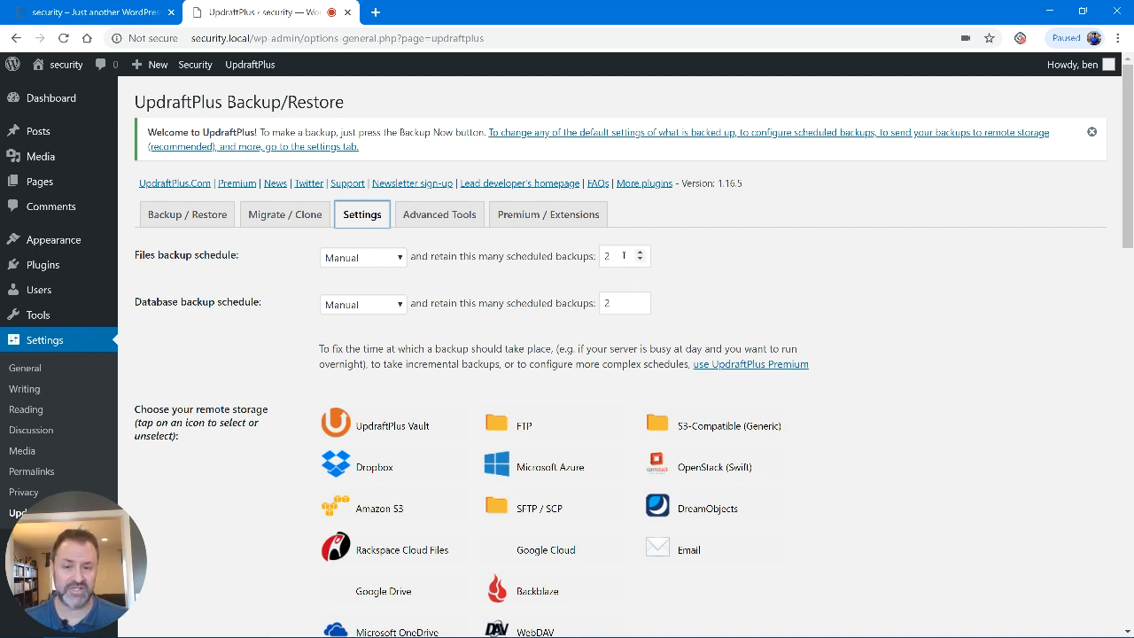
left_click(400, 257)
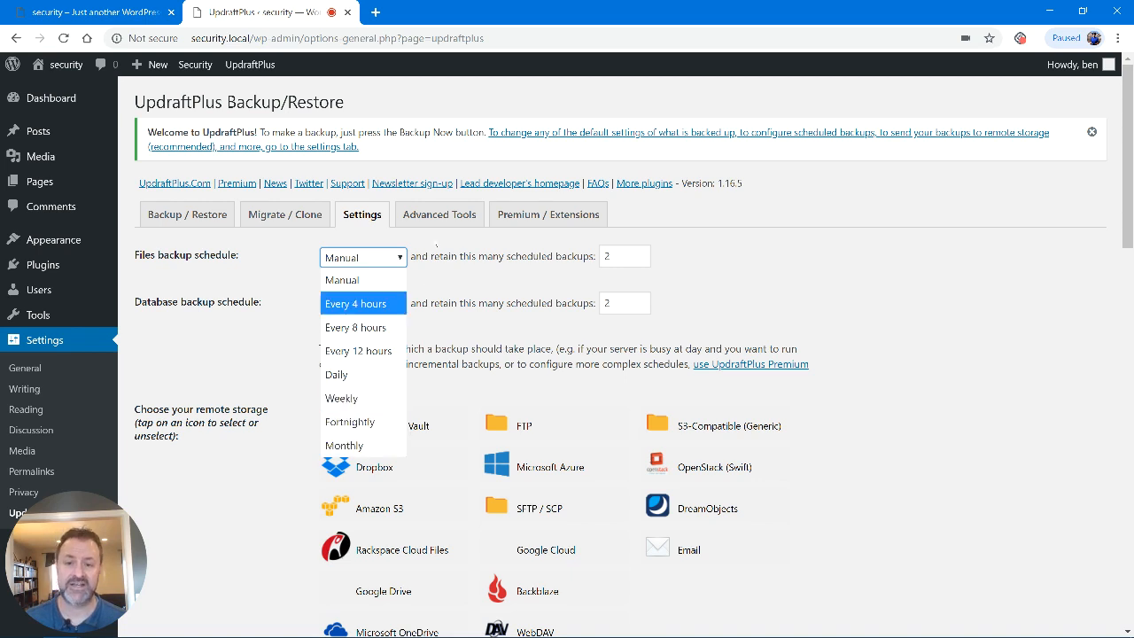
left_click(400, 258)
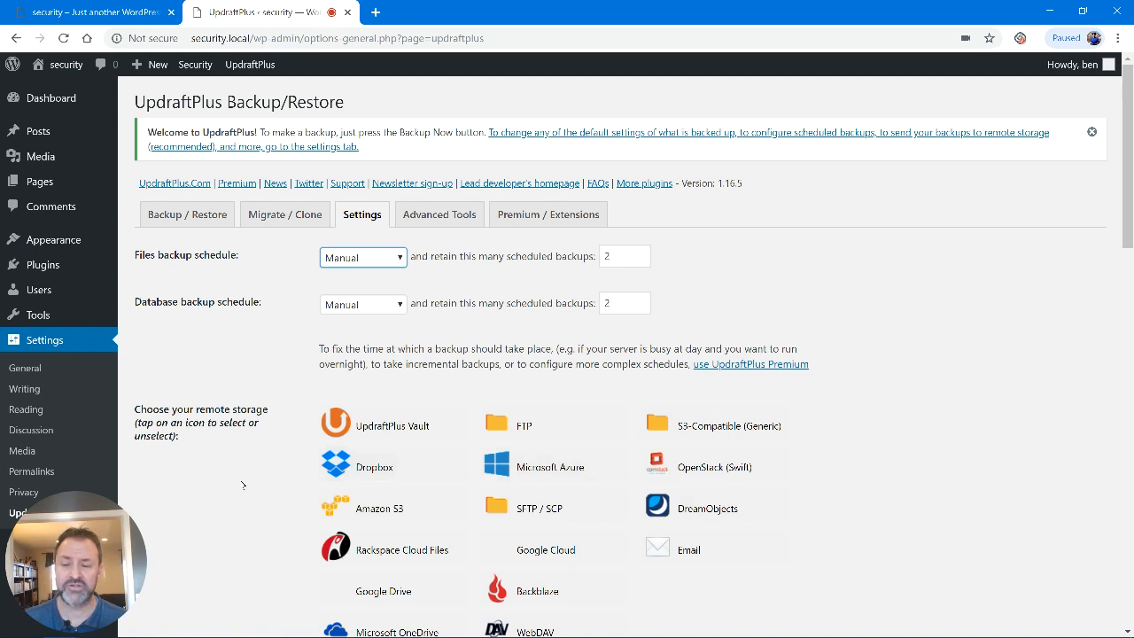
Choose Google Drive as the remote storage for the UpdraftPlus backups
scroll(242, 485, "down", 2)
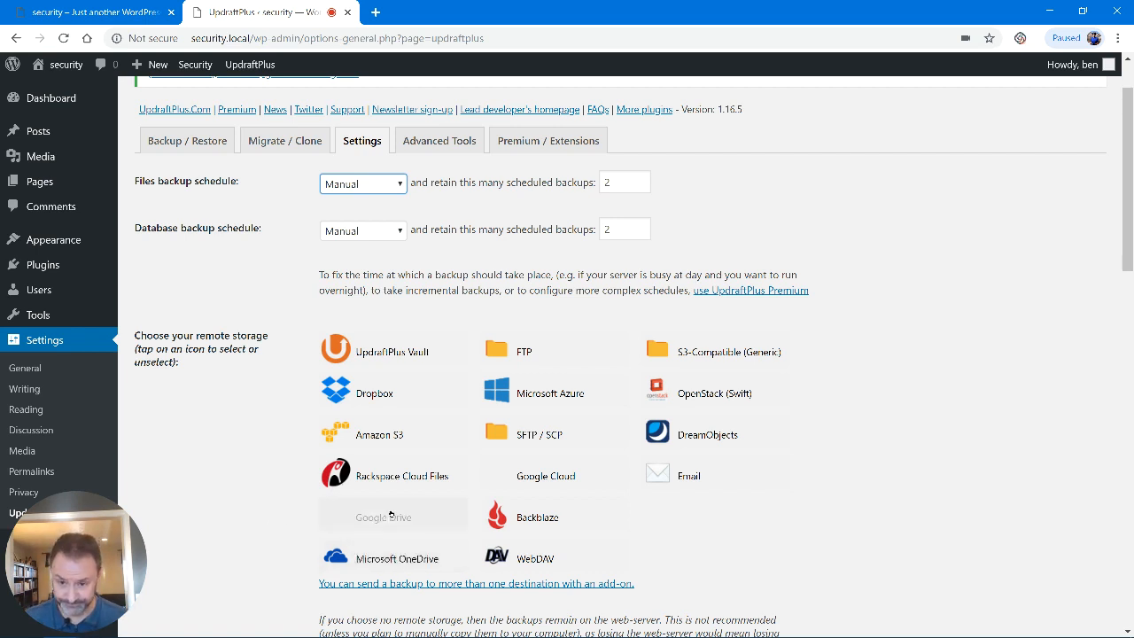
left_click(387, 517)
scroll(286, 483, "down", 3)
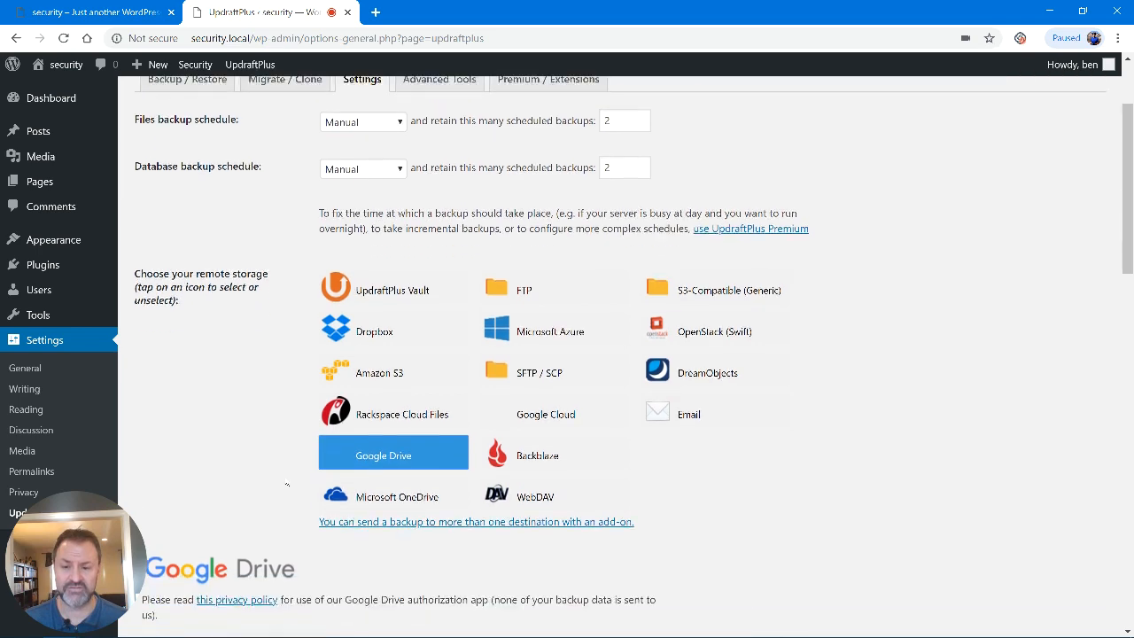
Review the Google Drive folder and authentication settings, the content included in the files backup, its exclusion rules, and the email report option
scroll(272, 480, "down", 2)
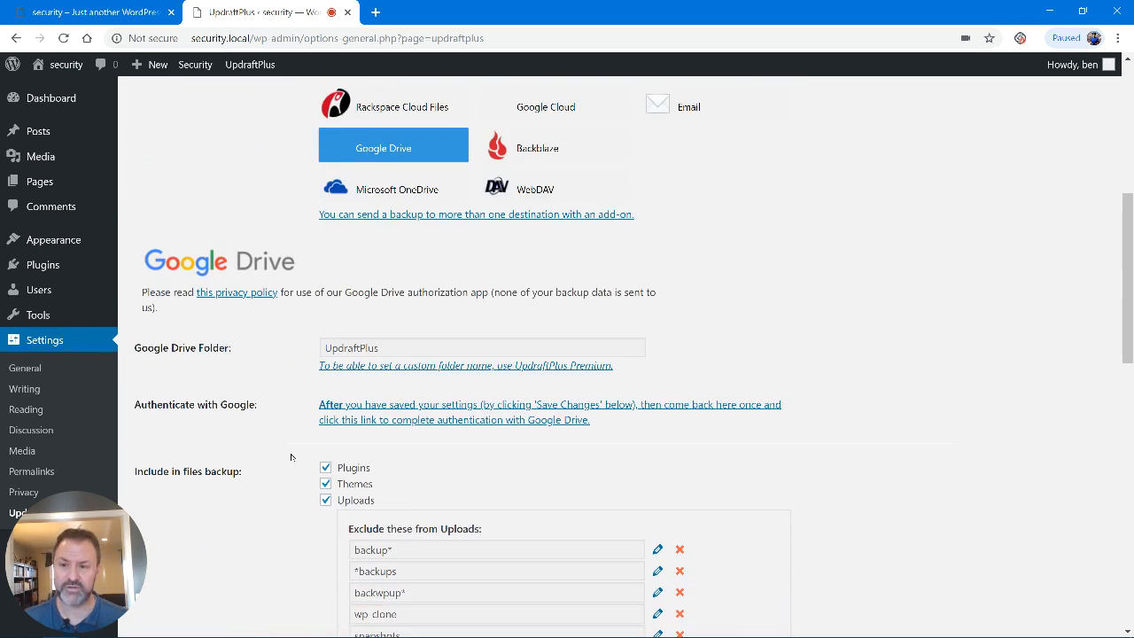
scroll(275, 233, "down", 2)
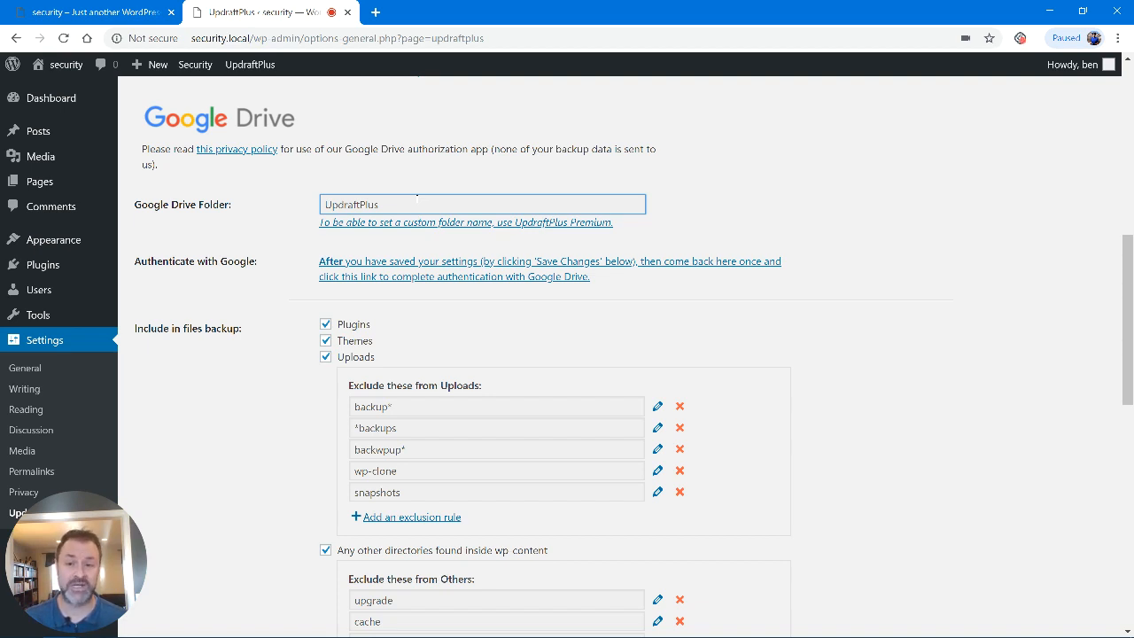
scroll(254, 463, "down", 2)
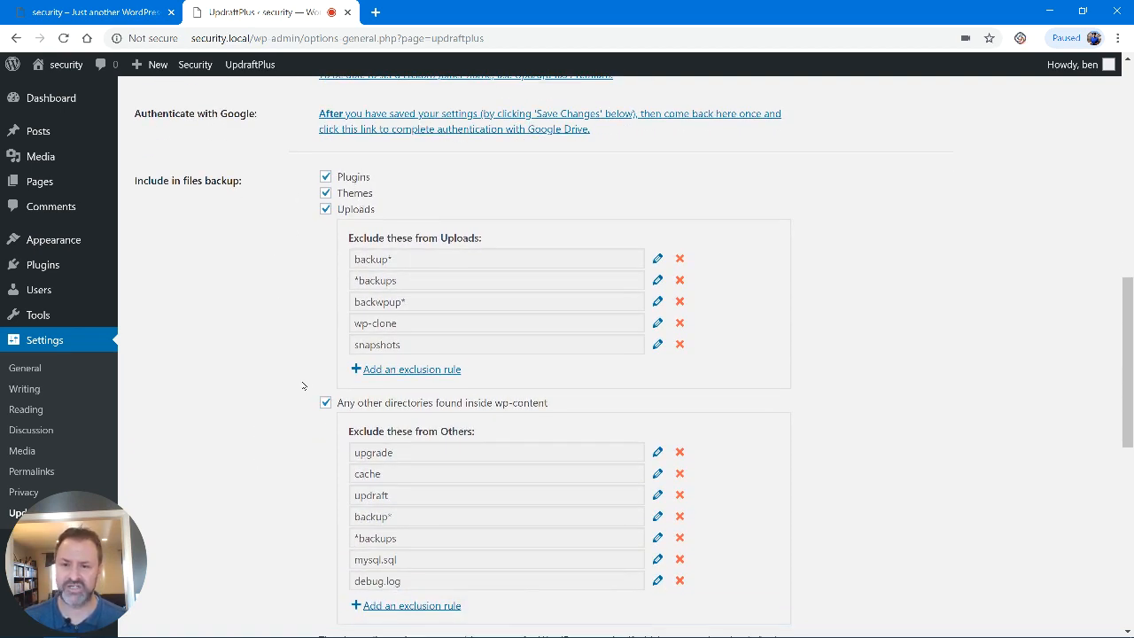
scroll(303, 386, "down", 2)
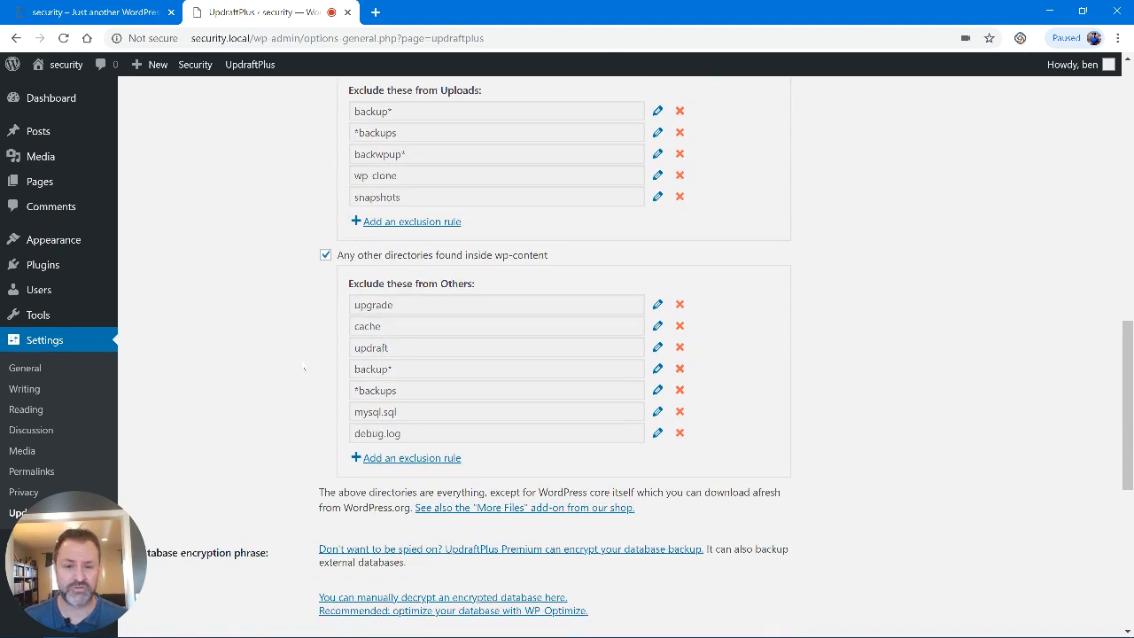
scroll(302, 354, "up", 1)
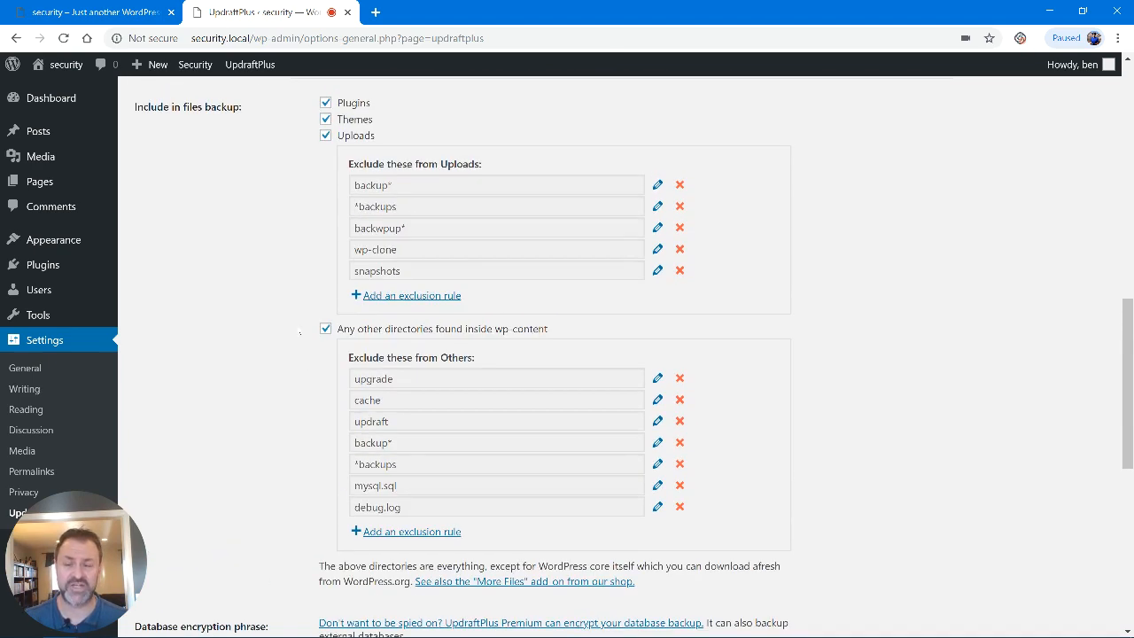
scroll(299, 333, "up", 1)
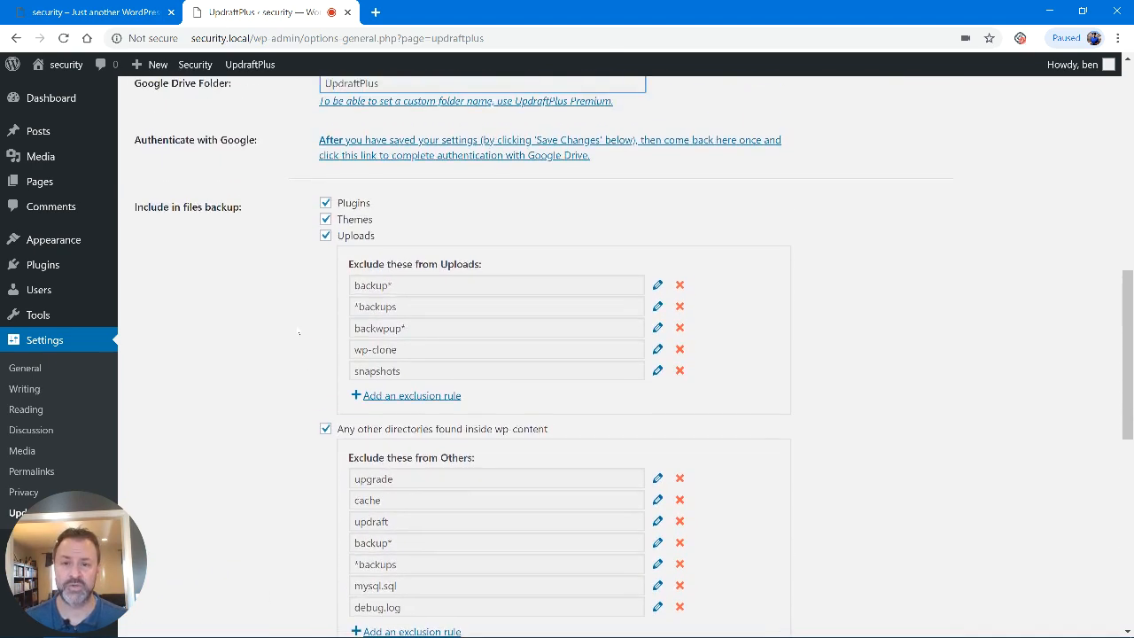
scroll(298, 333, "down", 3)
scroll(298, 333, "down", 4)
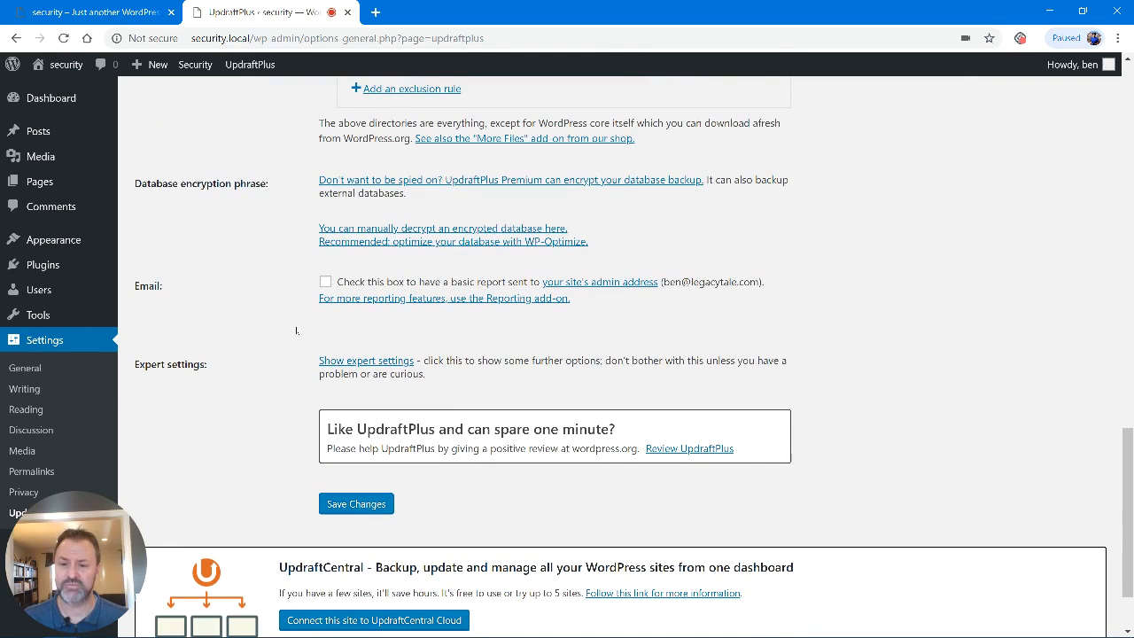
Save the backup settings and authorize UpdraftPlus to access the Google Drive account, completing the remote storage setup
left_click(342, 504)
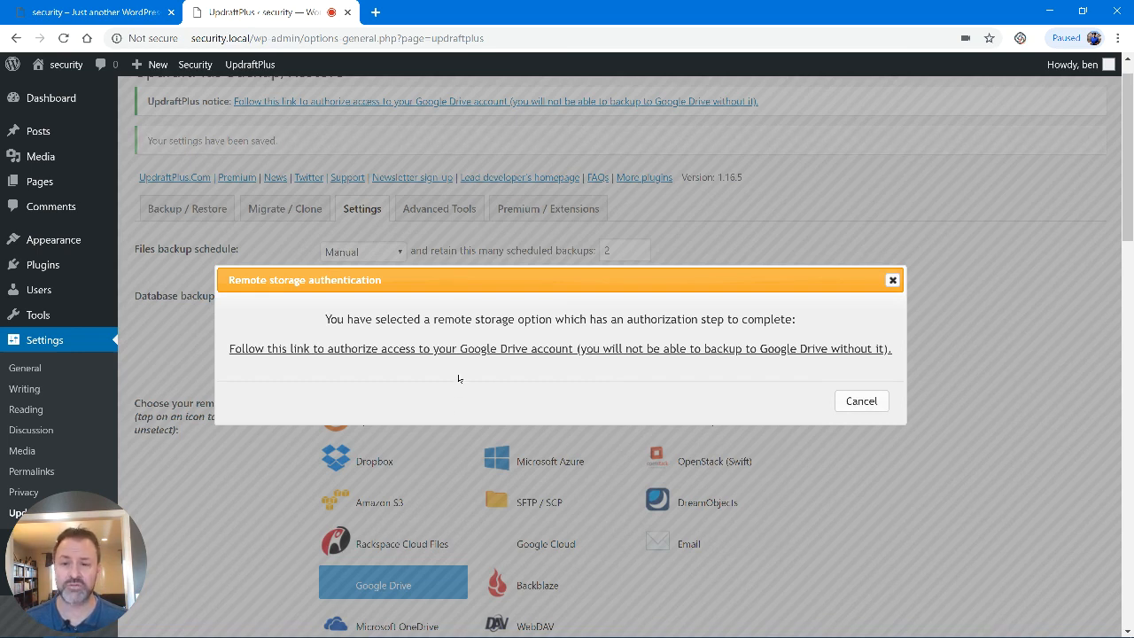
left_click(514, 348)
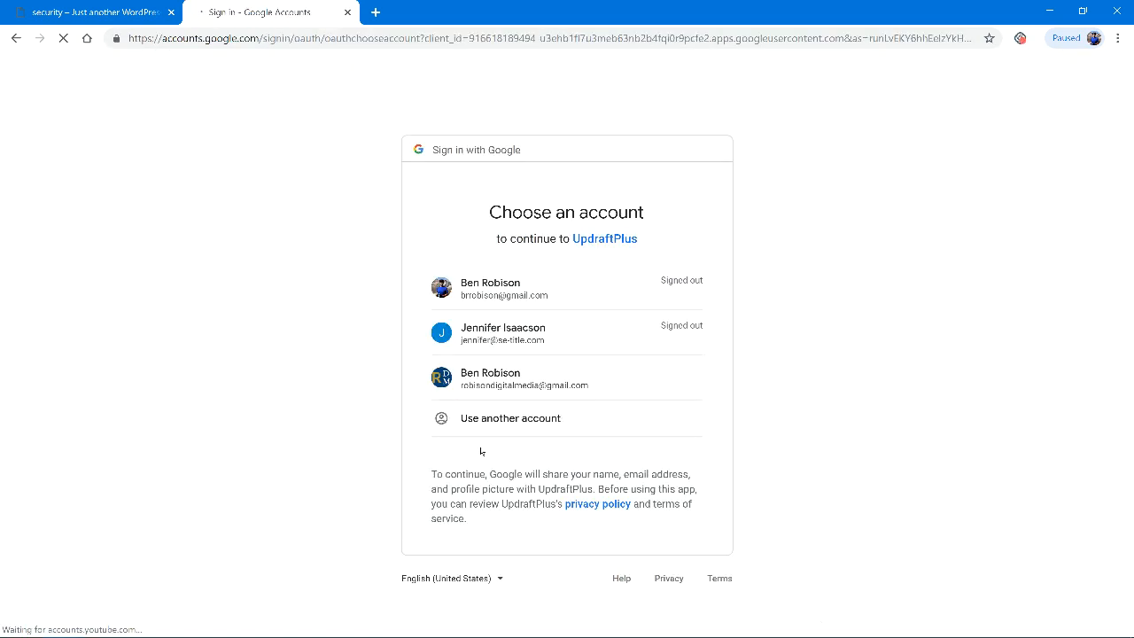
left_click(490, 378)
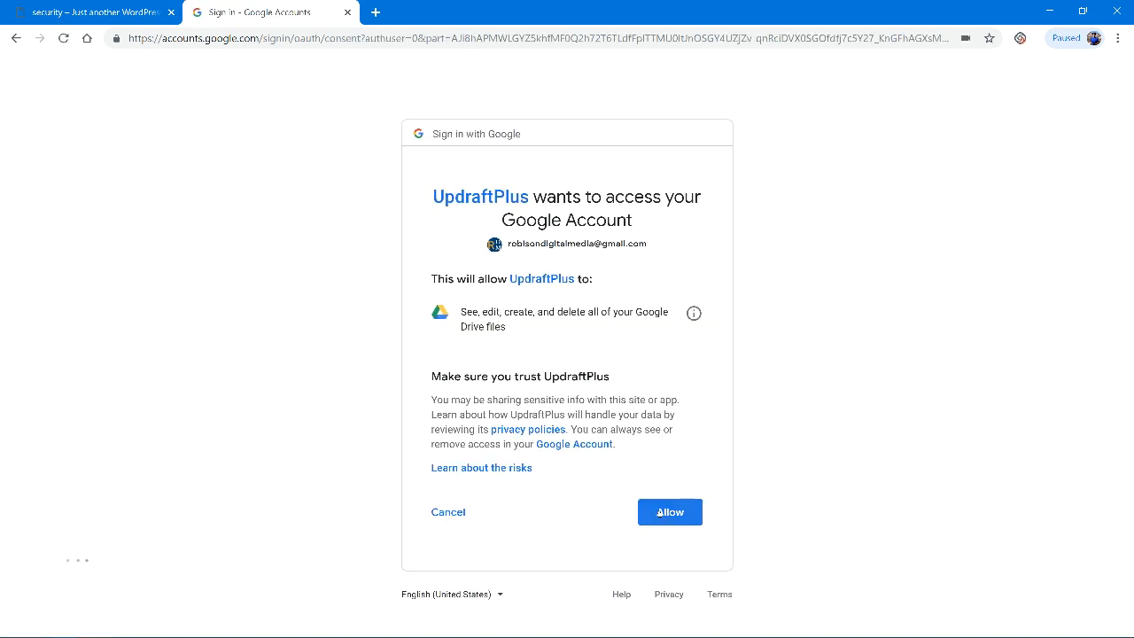
left_click(669, 512)
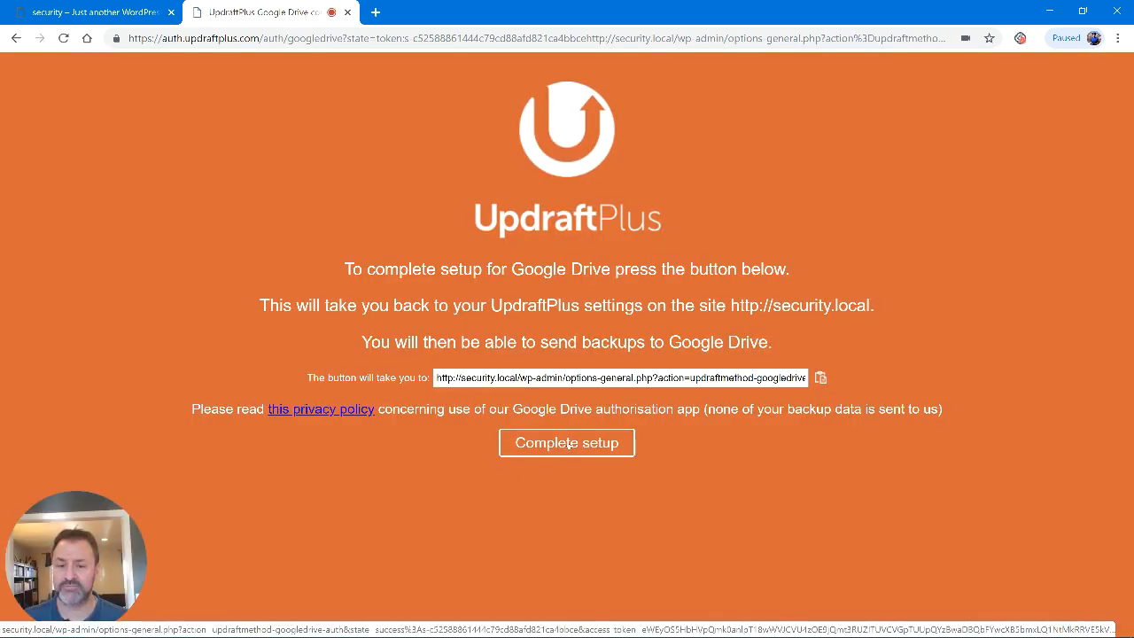
left_click(567, 445)
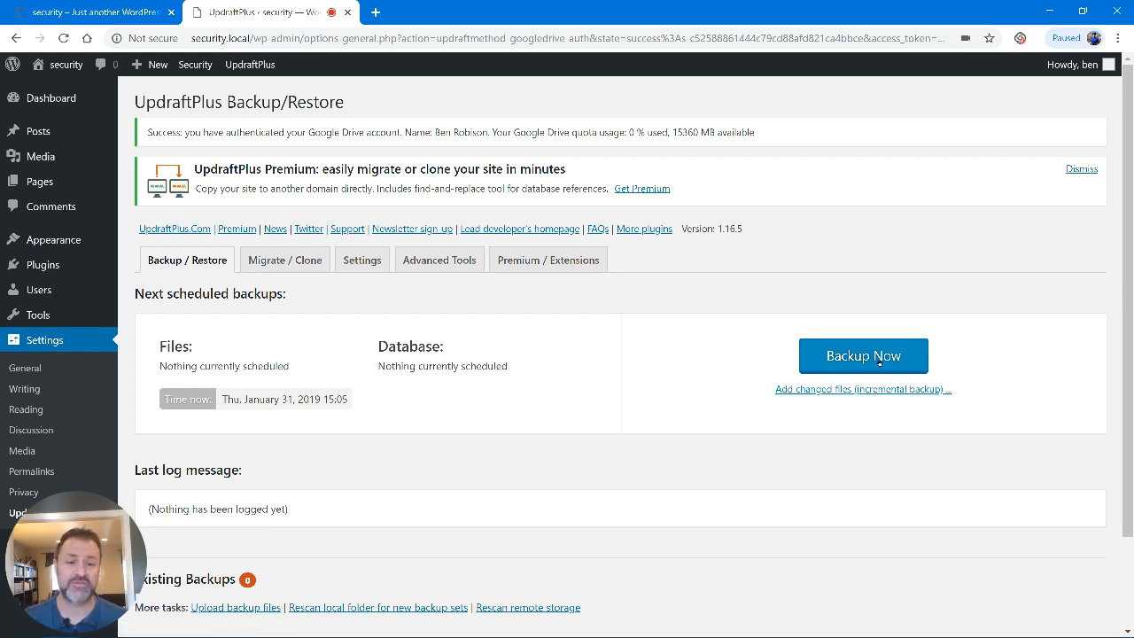
Run a new backup of the database and files, sent to remote storage, and dismiss the completion message
left_click(877, 364)
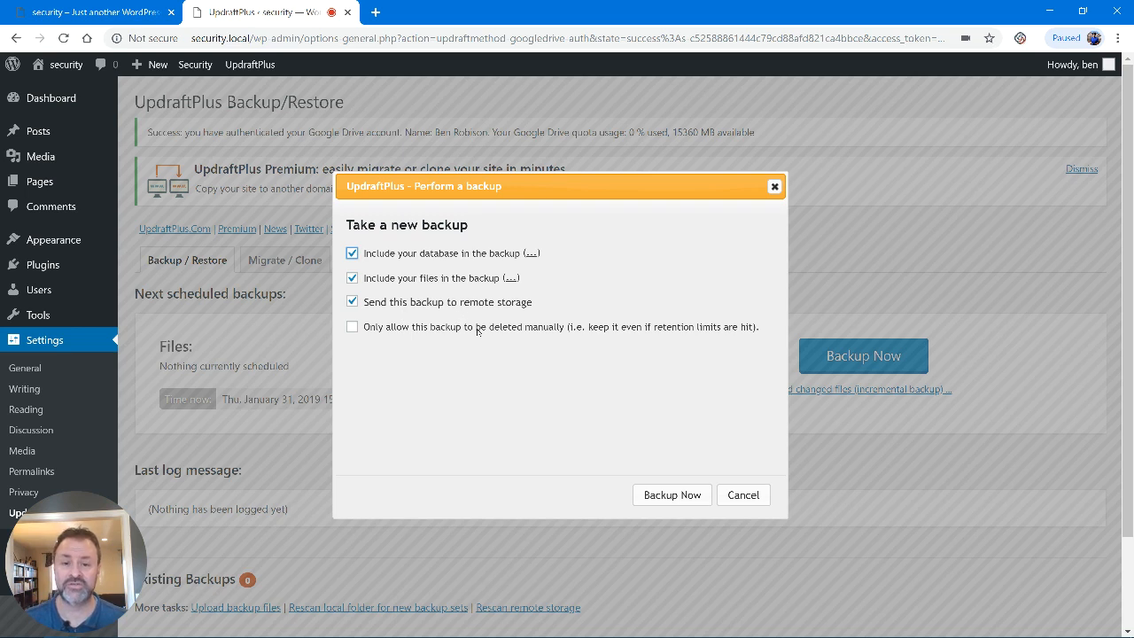
left_click(666, 497)
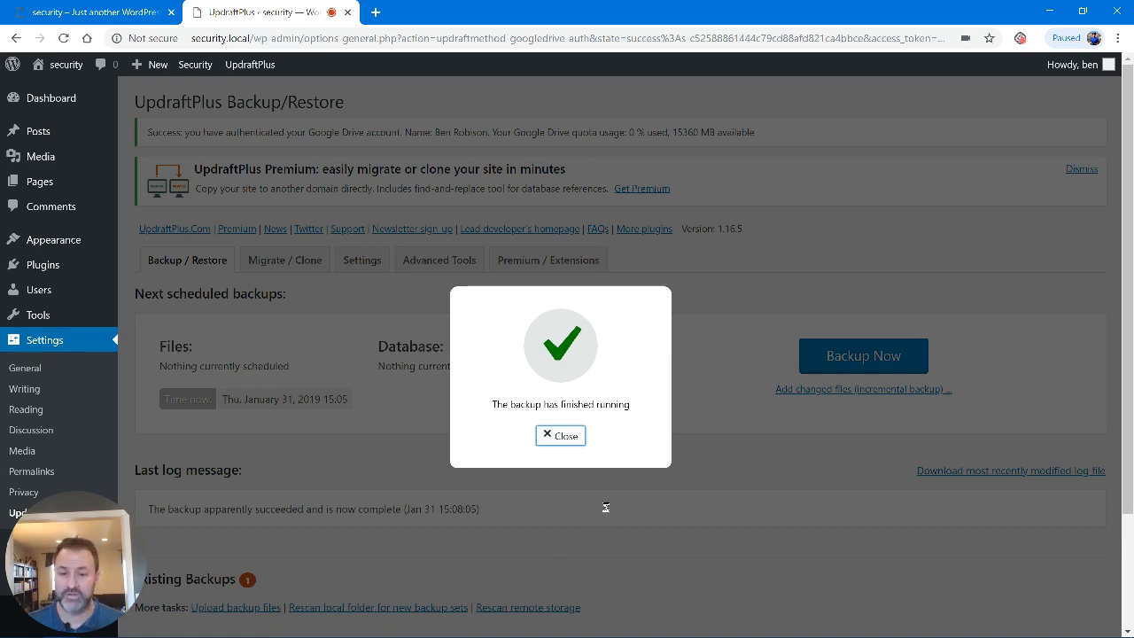
left_click(568, 435)
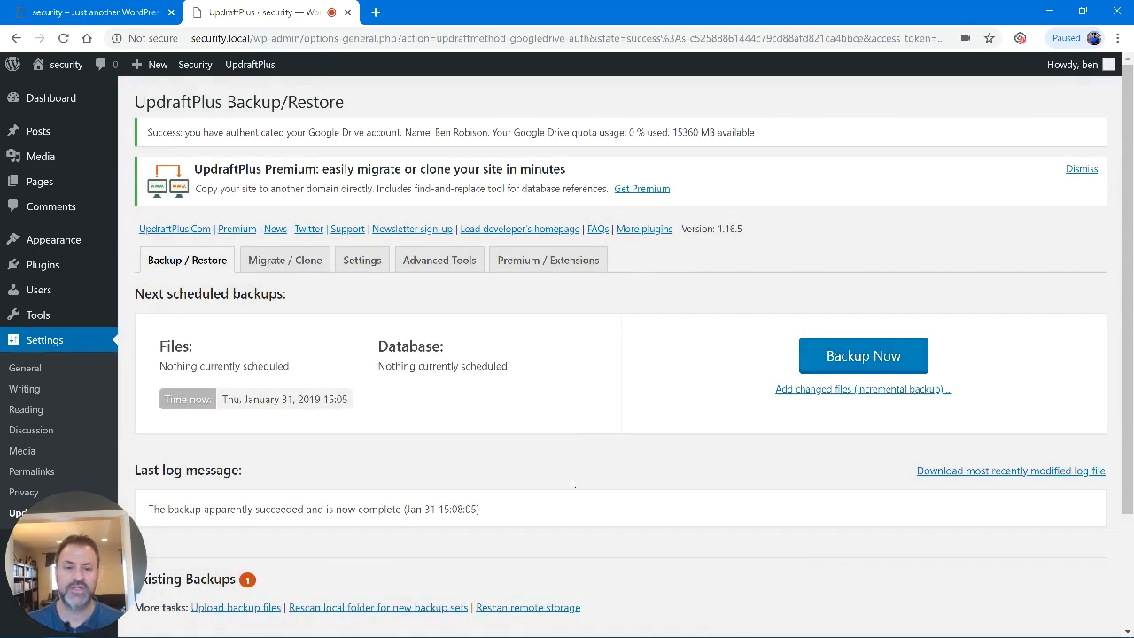
Review the new entry under Existing Backups, including its downloadable backup data and restore action
scroll(572, 470, "down", 3)
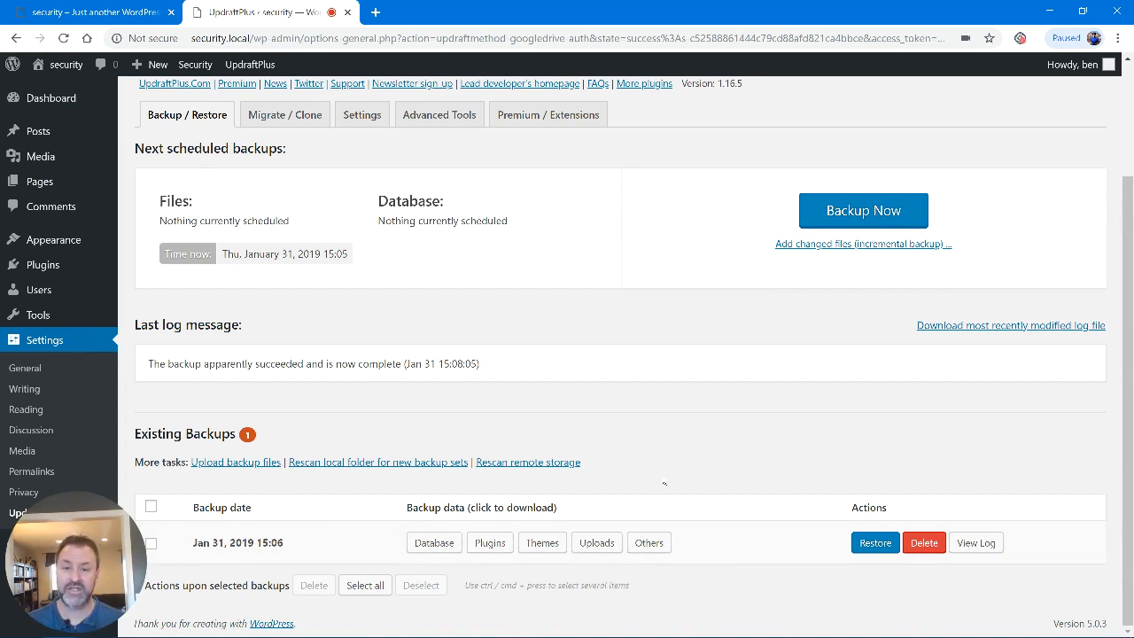
scroll(656, 510, "up", 3)
scroll(656, 510, "down", 3)
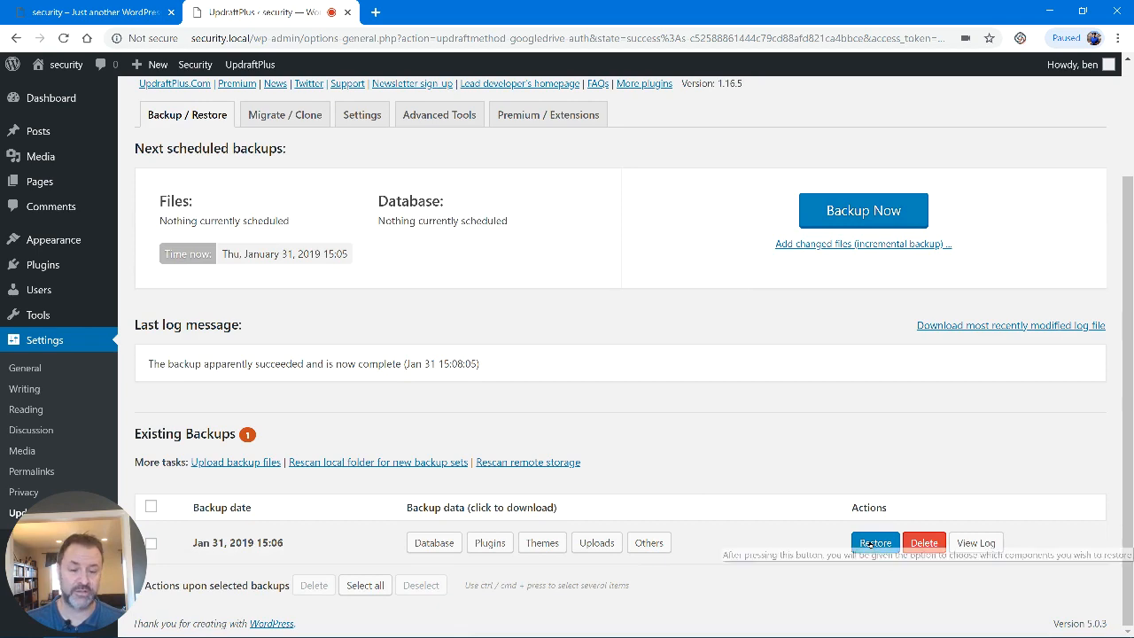
scroll(620, 288, "up", 3)
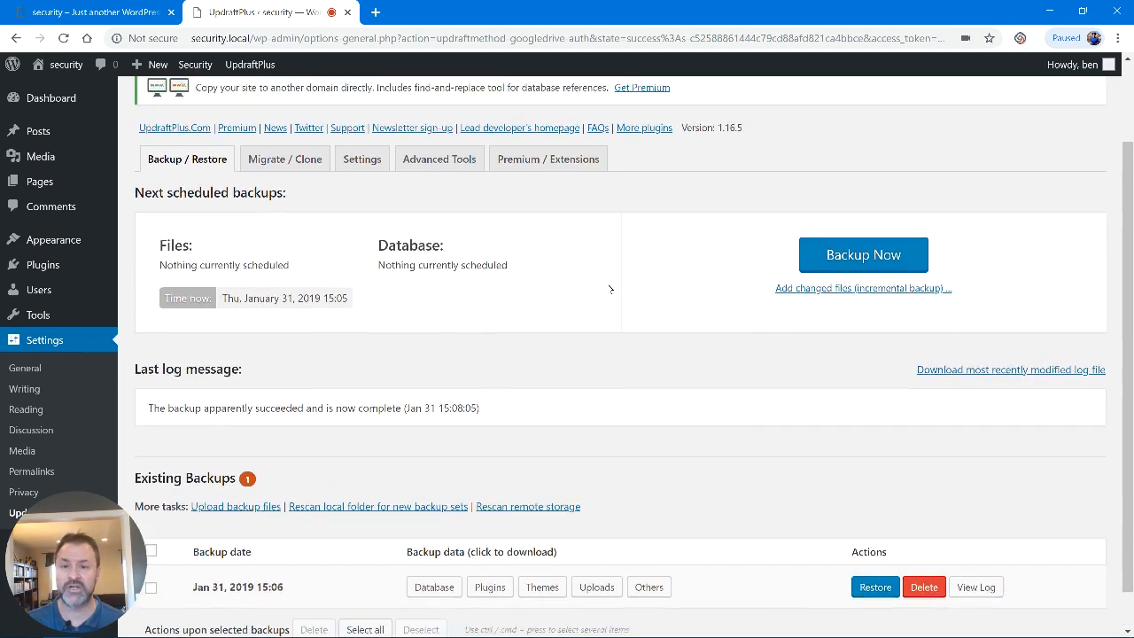
Check the files backup schedule intervals in the plugin's settings, and return to the backup overview to review the existing backups
left_click(366, 262)
left_click(382, 306)
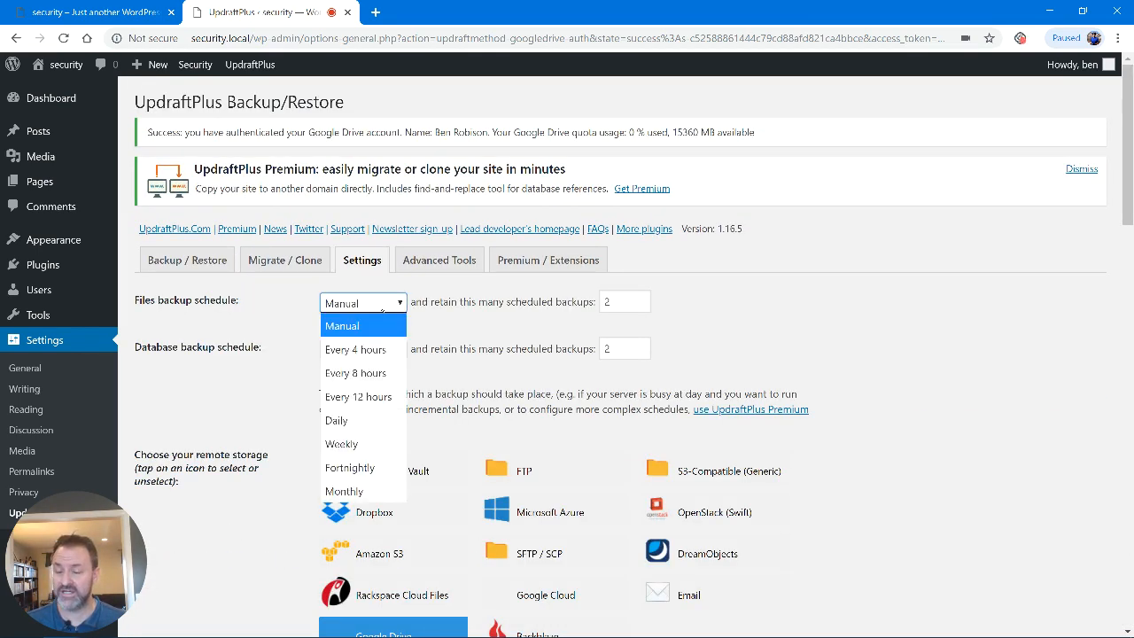
left_click(382, 307)
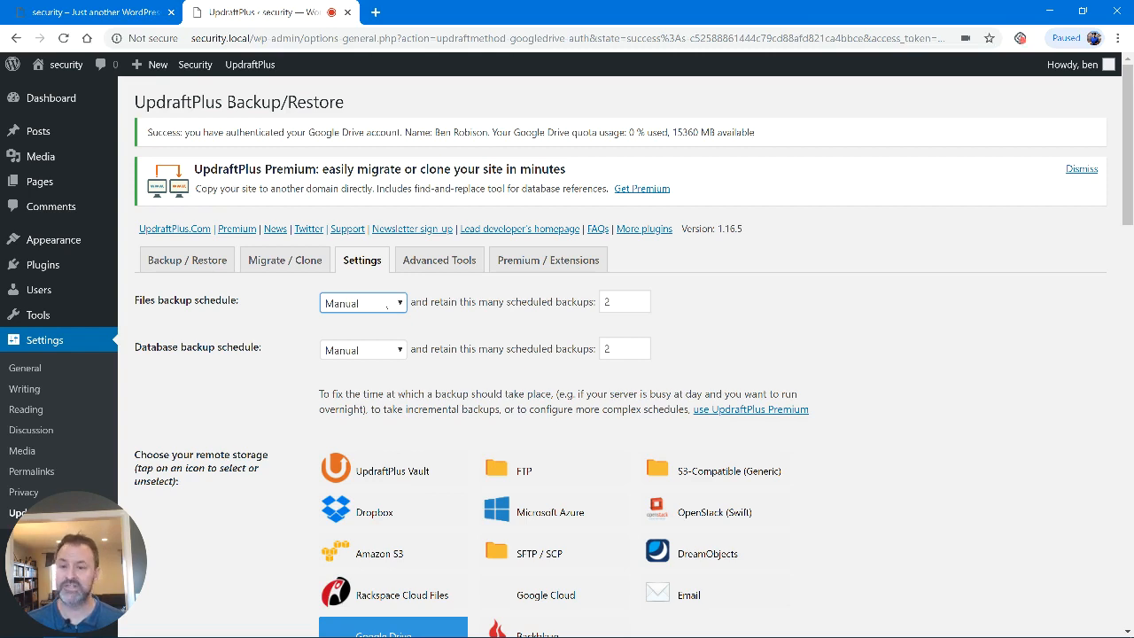
left_click(194, 261)
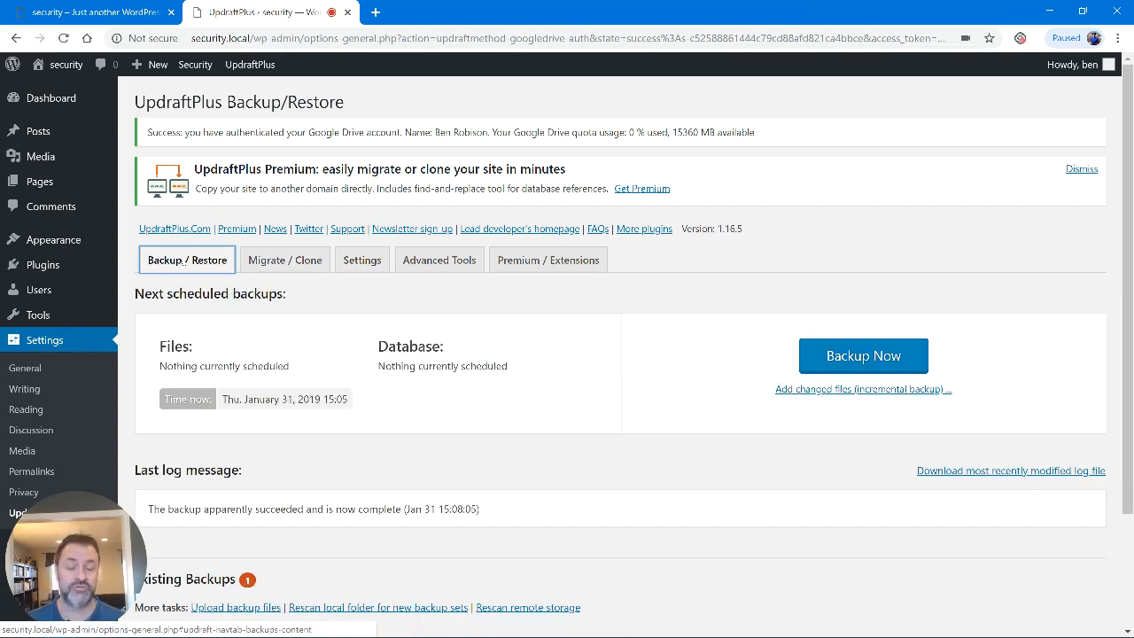
scroll(381, 443, "down", 1)
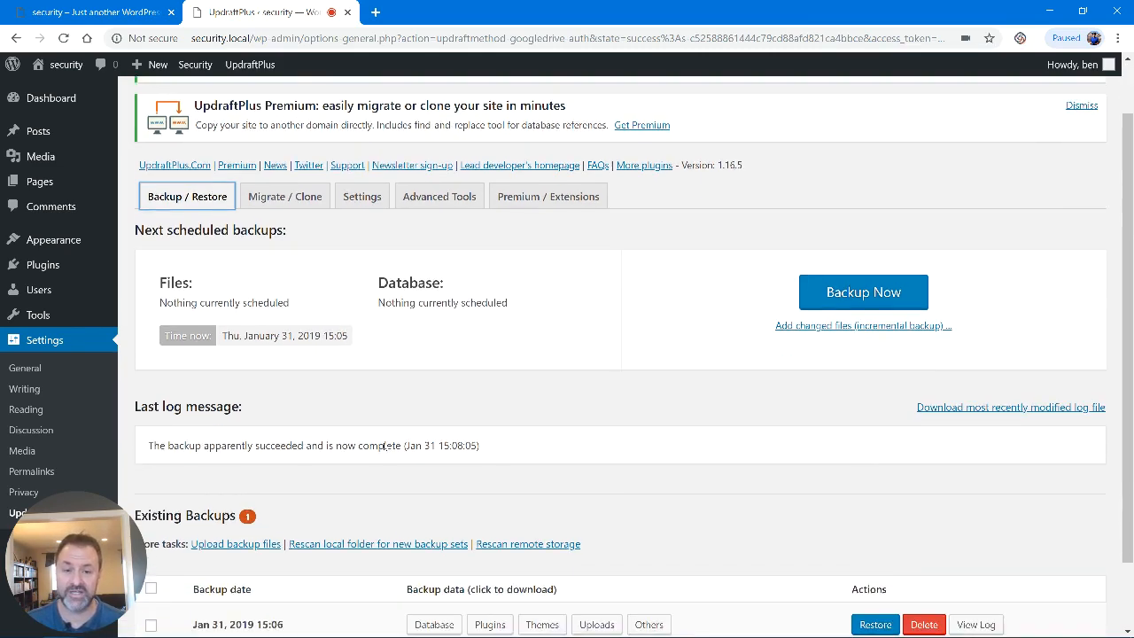
scroll(384, 447, "up", 1)
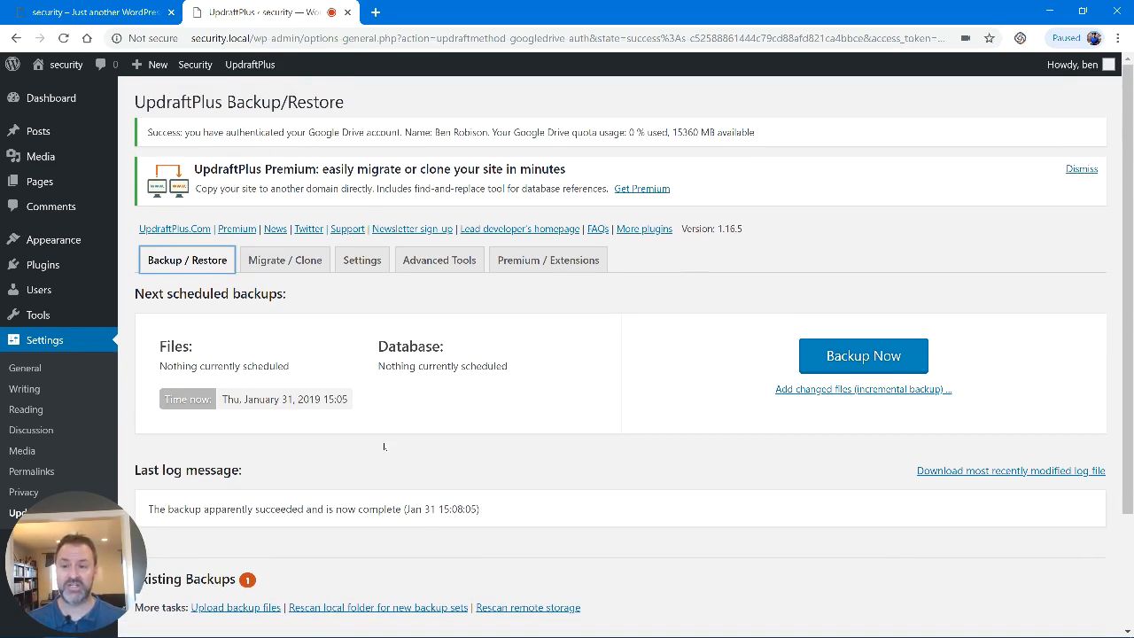
scroll(486, 449, "down", 2)
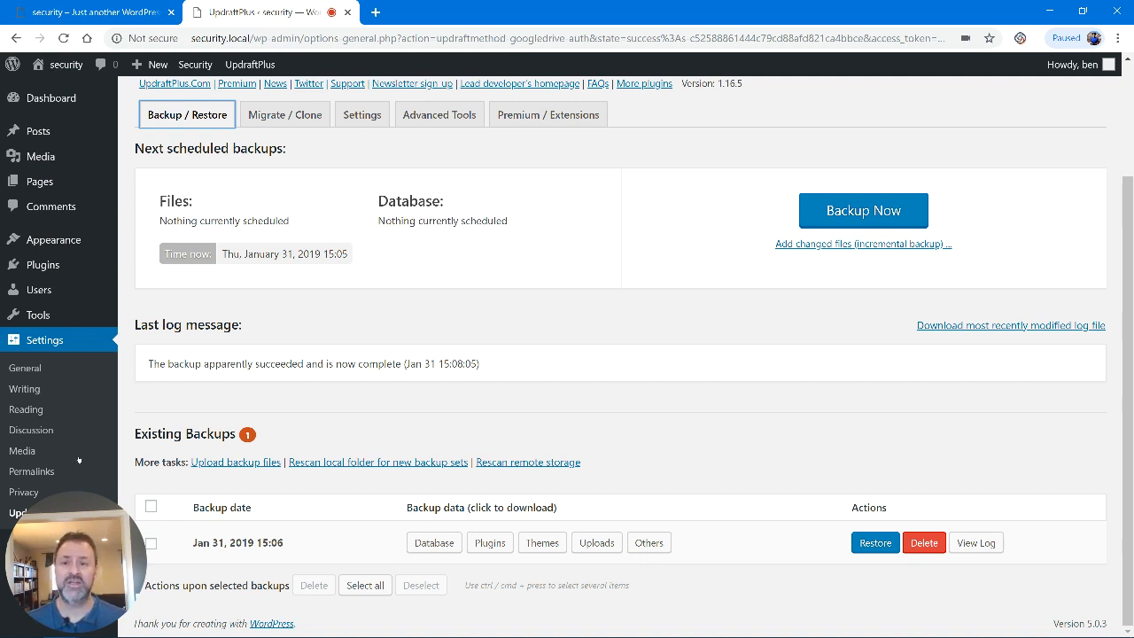
Open the list of installed plugins and select the iThemes Security plugin
mouse_move(46, 265)
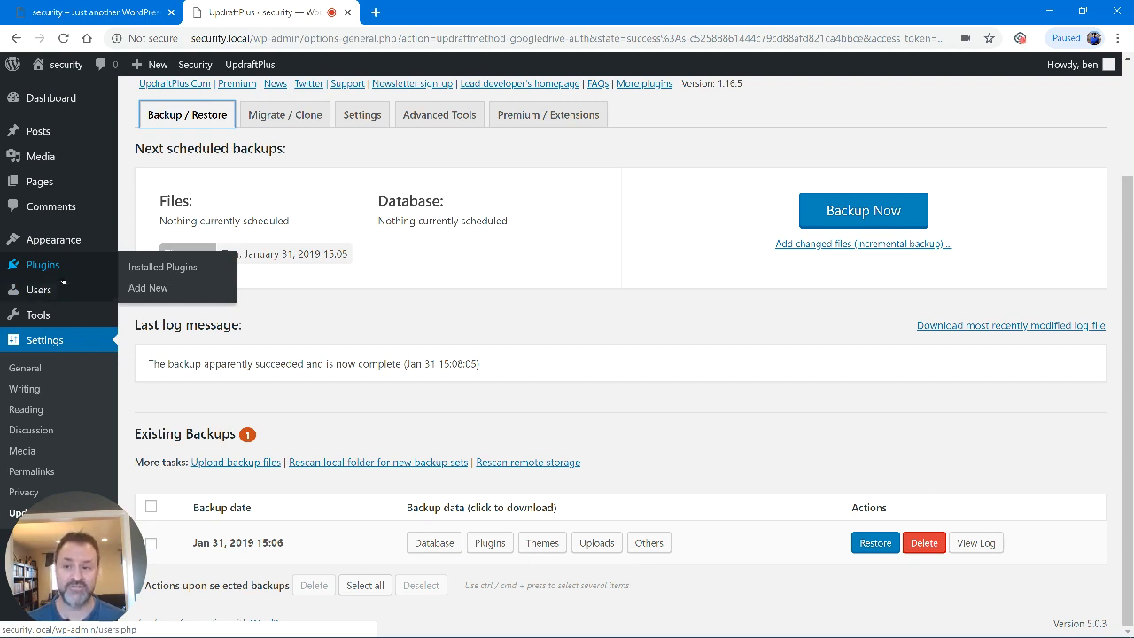
left_click(139, 271)
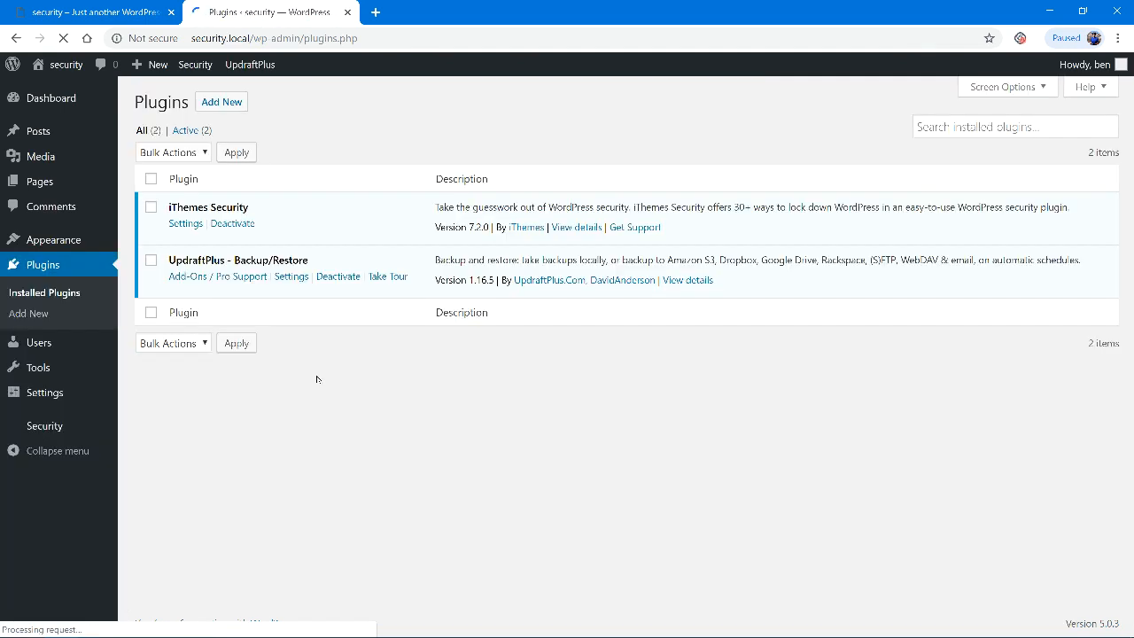
left_click(150, 208)
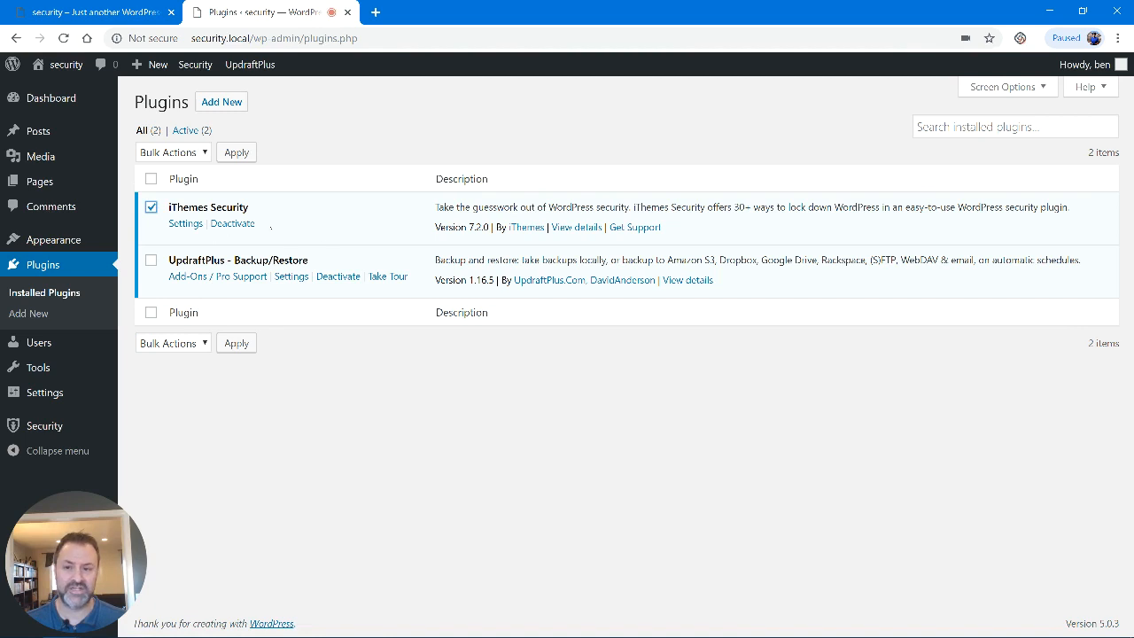